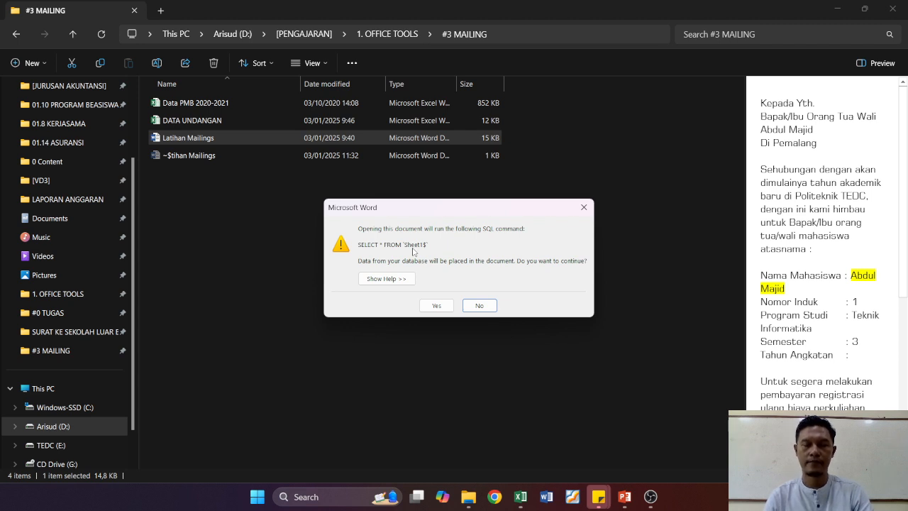
Step: Open the mail-merge letter with its data and step forward through the preview records
{"action": "left_click", "coordinate": [437, 306]}
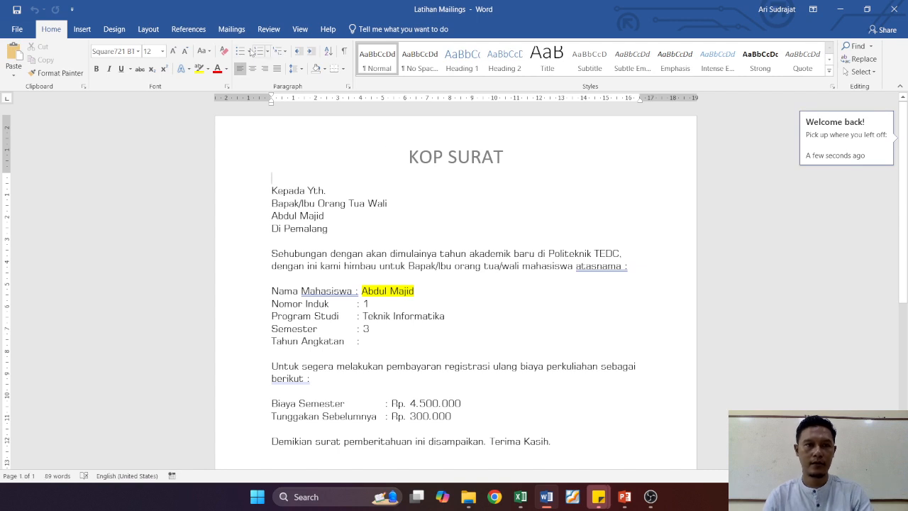
{"action": "left_click", "coordinate": [232, 31]}
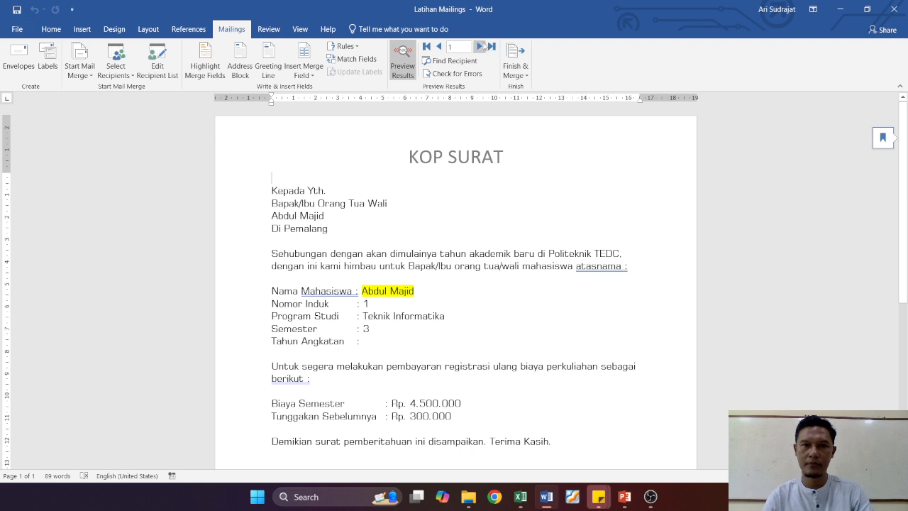
{"action": "left_click", "coordinate": [480, 46]}
{"action": "left_click", "coordinate": [480, 46]}
{"action": "left_click", "coordinate": [481, 46]}
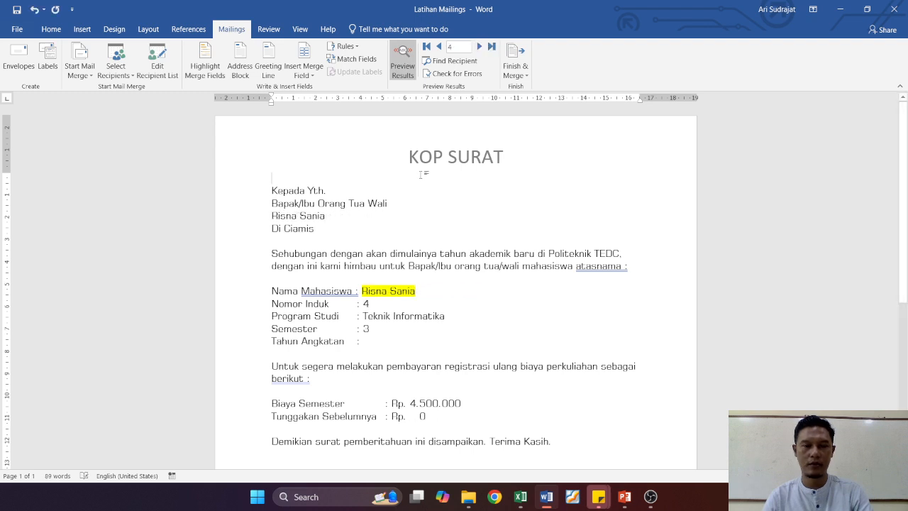
{"action": "left_click", "coordinate": [477, 46]}
{"action": "left_click", "coordinate": [477, 46]}
{"action": "left_click", "coordinate": [477, 46]}
{"action": "left_click", "coordinate": [477, 46]}
{"action": "left_click", "coordinate": [477, 46]}
{"action": "left_click", "coordinate": [477, 46]}
{"action": "left_click", "coordinate": [477, 46]}
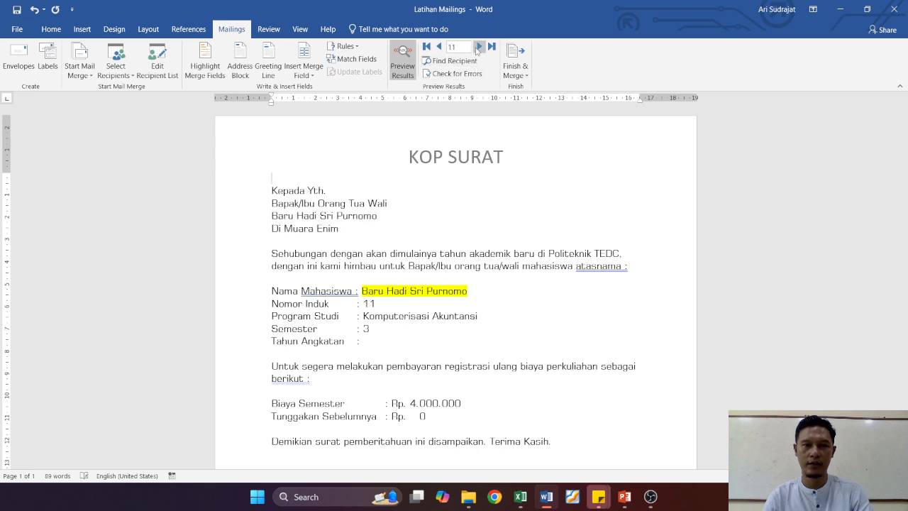
Step: Close the document without saving and reopen Latihan Mailings, declining the SQL data query
{"action": "left_click", "coordinate": [894, 9]}
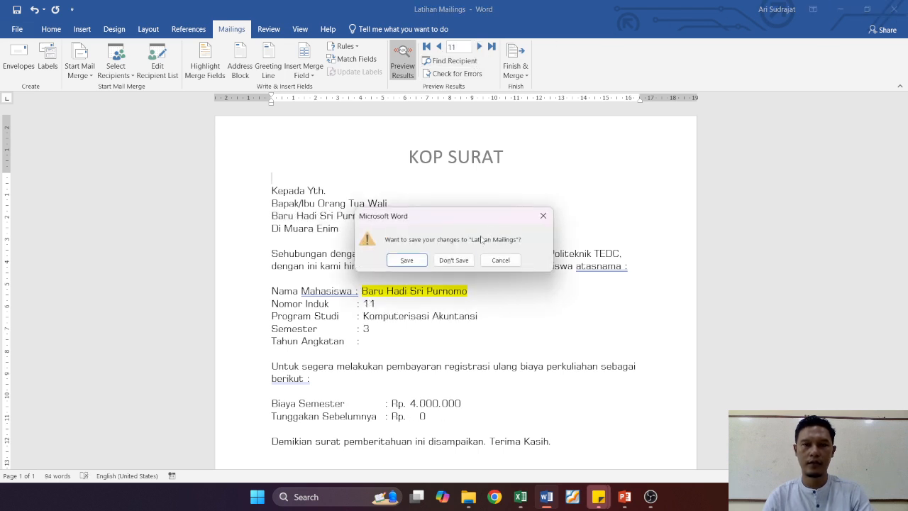
{"action": "left_click", "coordinate": [454, 260]}
{"action": "double_click", "coordinate": [204, 138]}
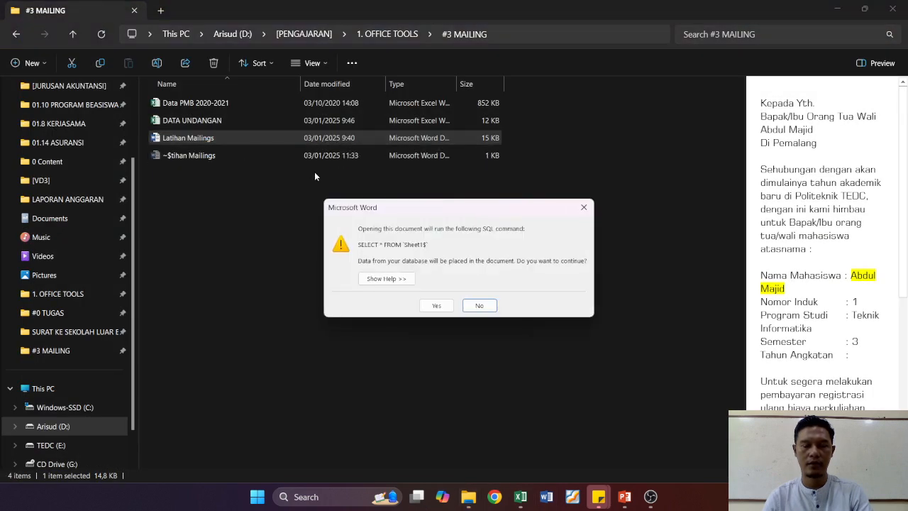
{"action": "left_click", "coordinate": [480, 306]}
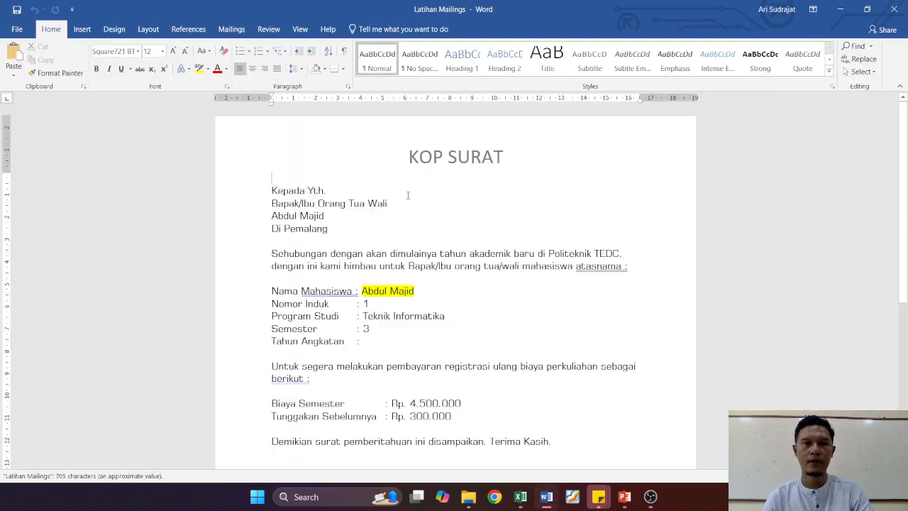
Step: Check the recipient selection options, then close the document
{"action": "left_click", "coordinate": [231, 29]}
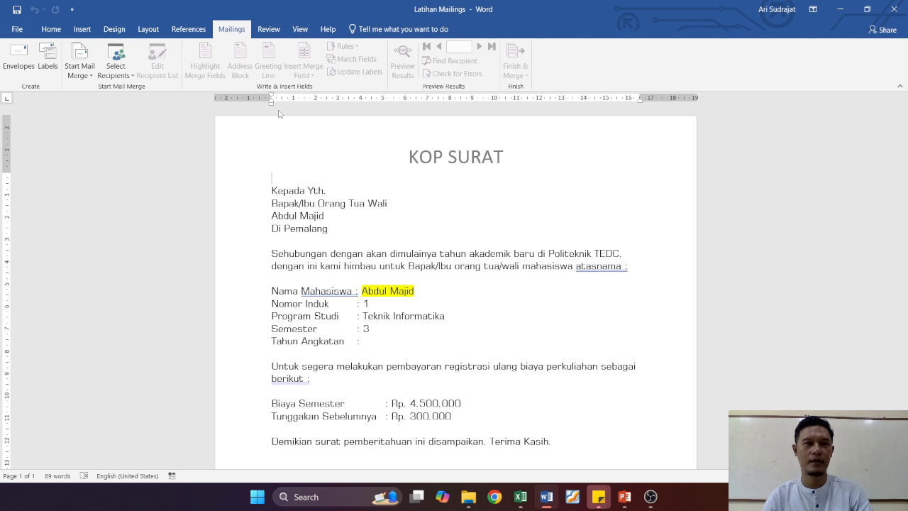
{"action": "left_click", "coordinate": [119, 74]}
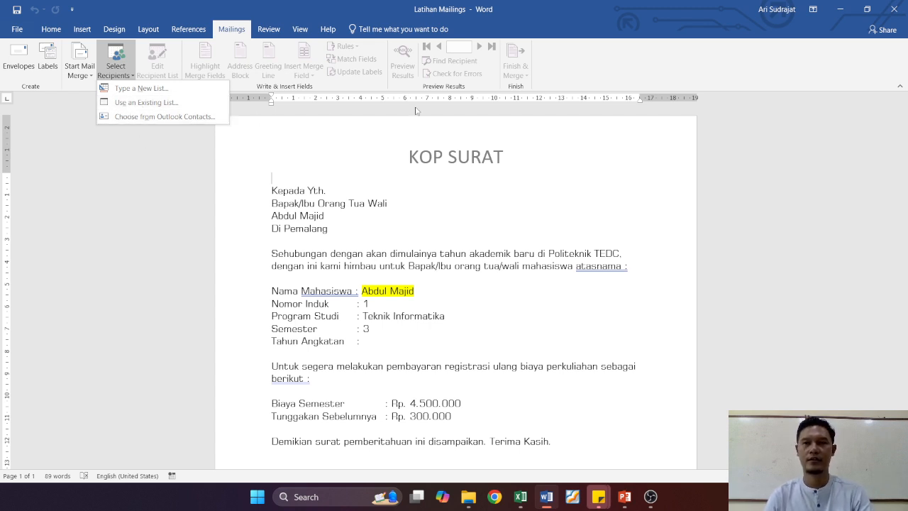
{"action": "left_click", "coordinate": [895, 10]}
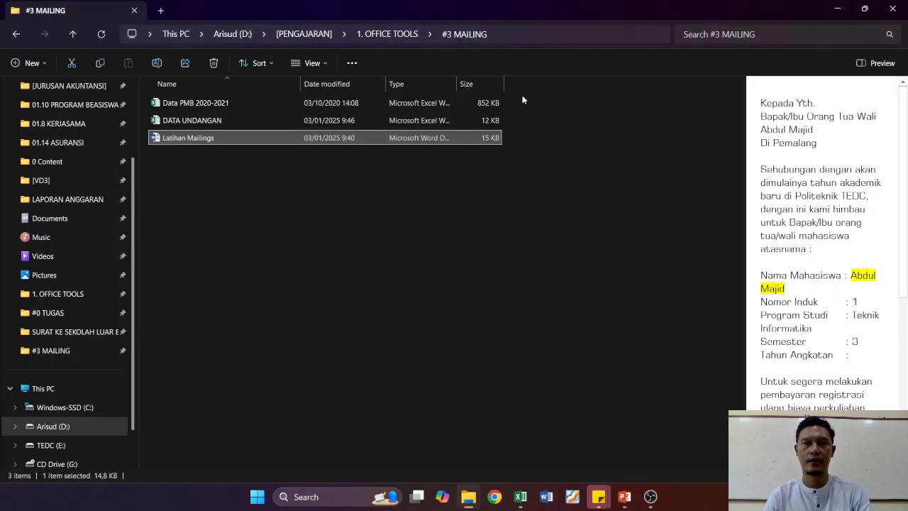
Step: Reopen Latihan Mailings, accepting the SQL query so the data source loads
{"action": "double_click", "coordinate": [248, 140]}
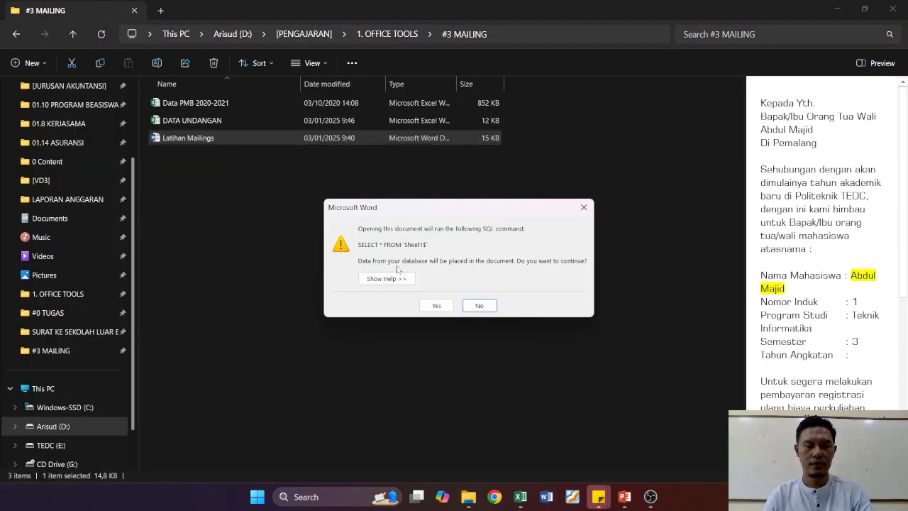
{"action": "left_click", "coordinate": [436, 304]}
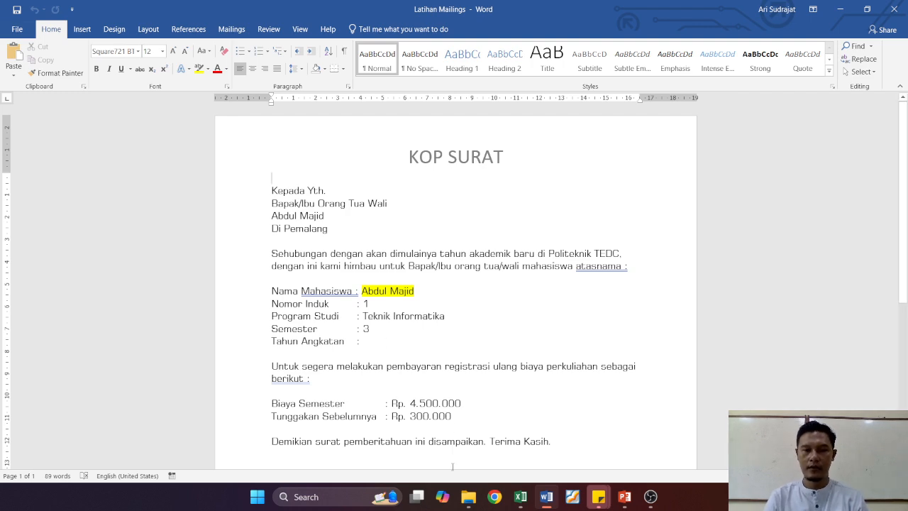
{"action": "mouse_move", "coordinate": [468, 496]}
{"action": "left_click", "coordinate": [347, 434]}
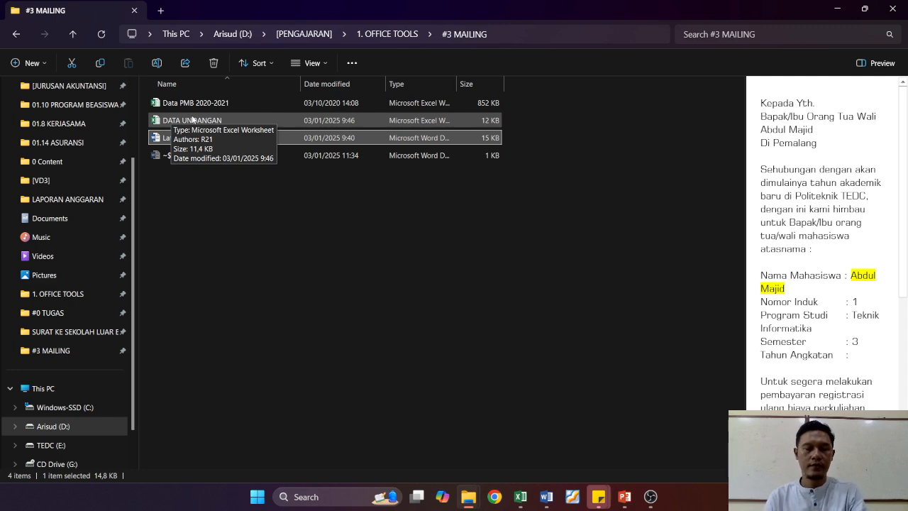
{"action": "key", "text": "alt+Tab"}
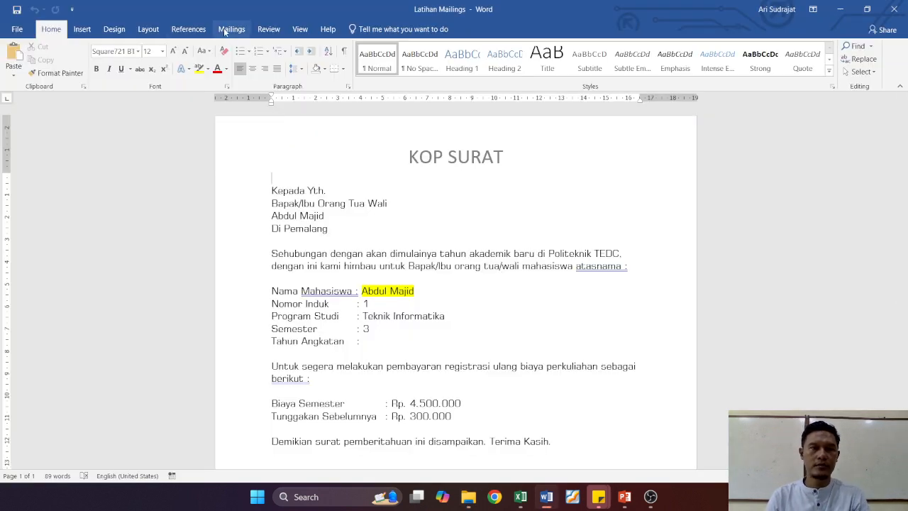
Step: Open Edit Individual Documents under Finish & Merge, select Current record, and cancel the dialog
{"action": "left_click", "coordinate": [232, 29]}
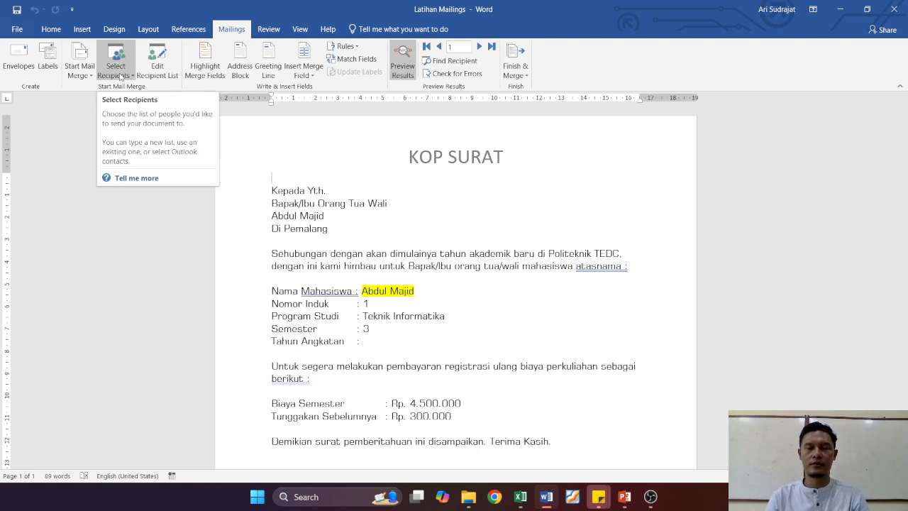
{"action": "left_click", "coordinate": [122, 75]}
{"action": "left_click", "coordinate": [122, 77]}
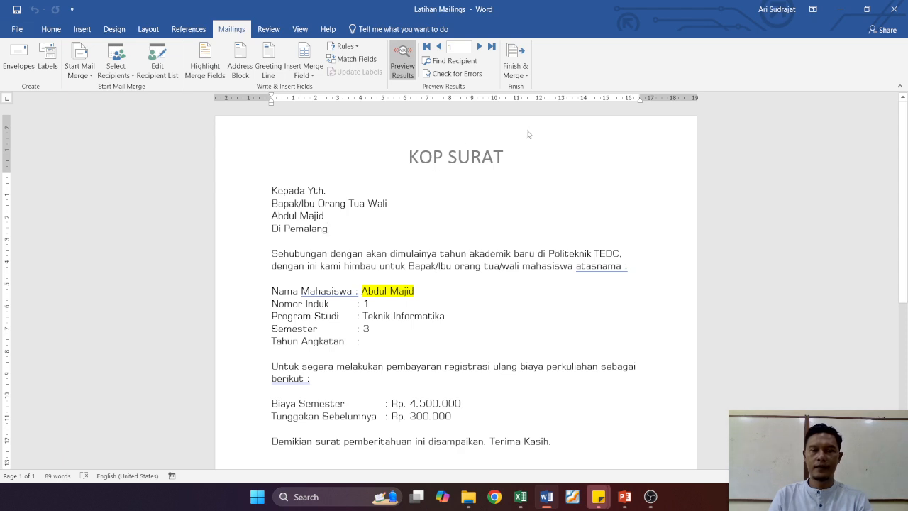
{"action": "left_click", "coordinate": [525, 74]}
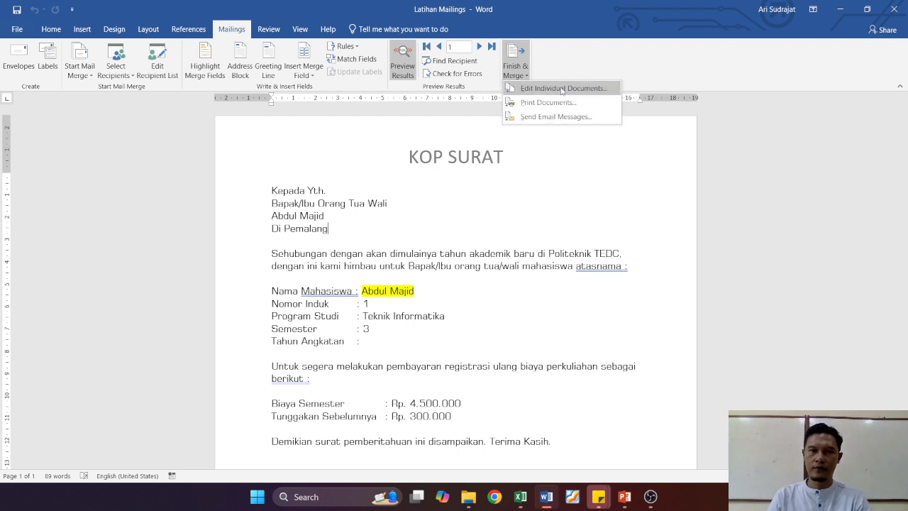
{"action": "left_click", "coordinate": [562, 89]}
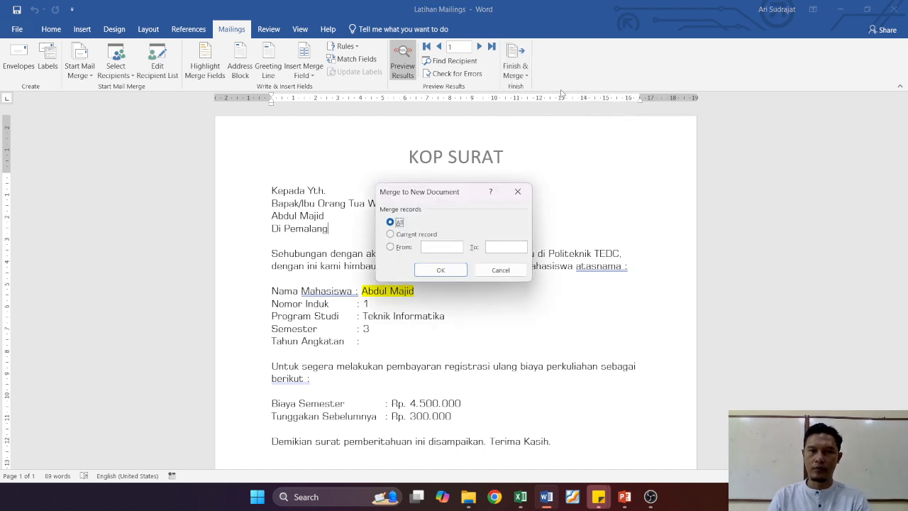
{"action": "left_click_drag", "start_coordinate": [445, 195], "coordinate": [453, 136]}
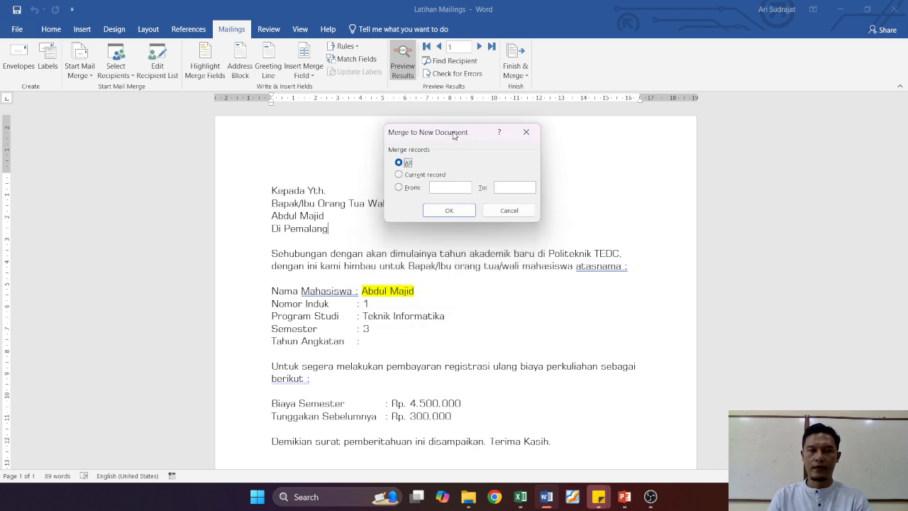
{"action": "left_click", "coordinate": [400, 175]}
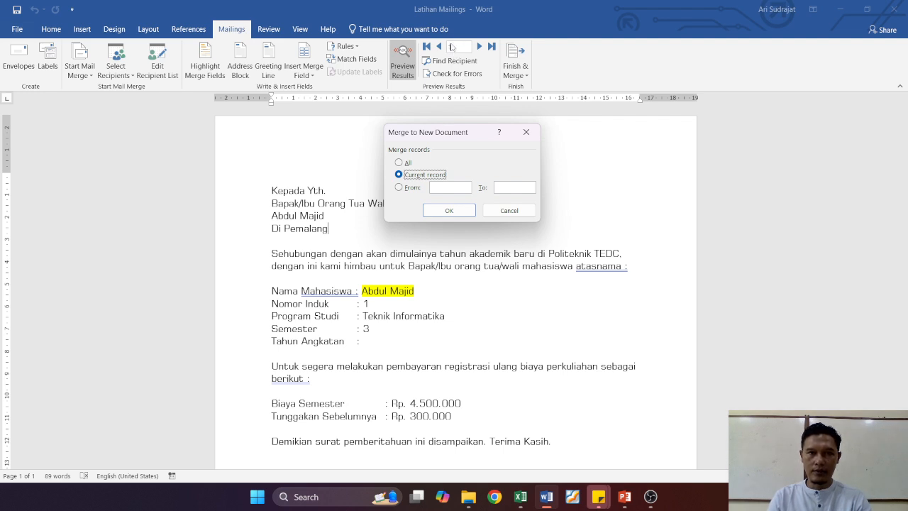
{"action": "left_click", "coordinate": [508, 210]}
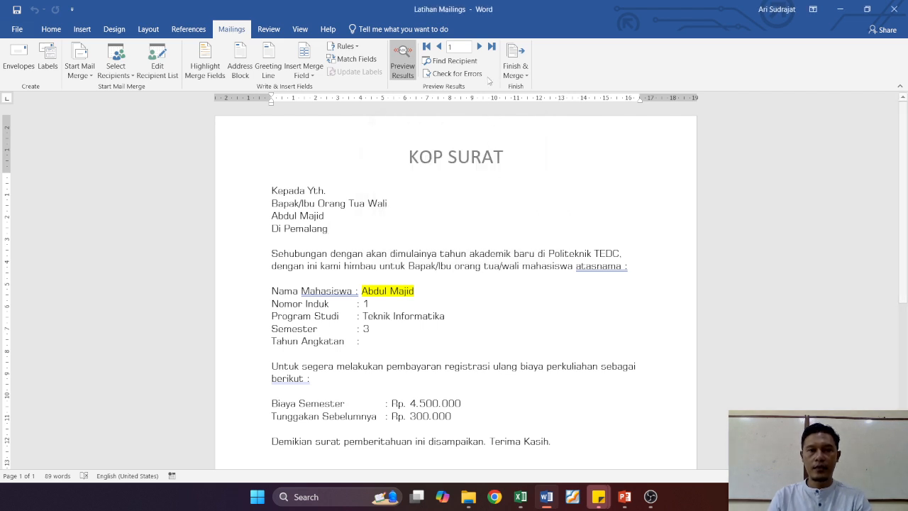
Step: Jump the preview to recipient record 12
{"action": "left_click", "coordinate": [459, 48]}
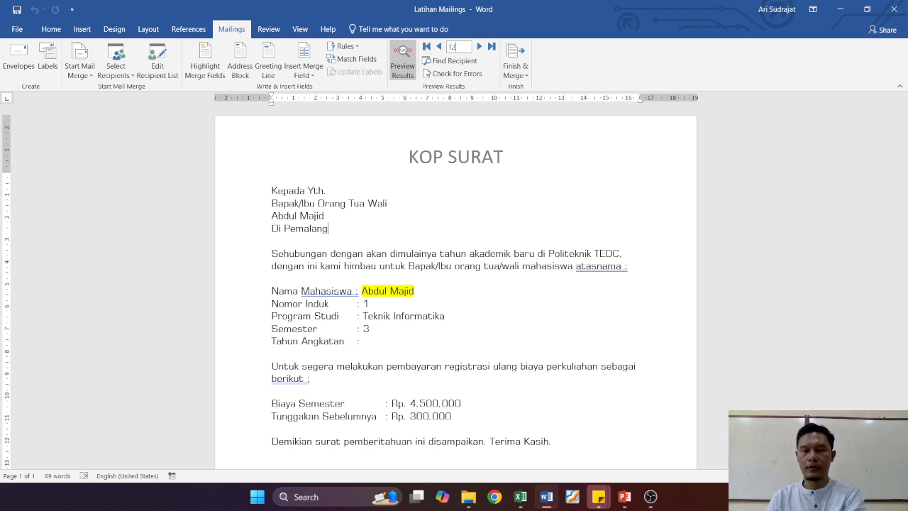
{"action": "key", "text": "Return"}
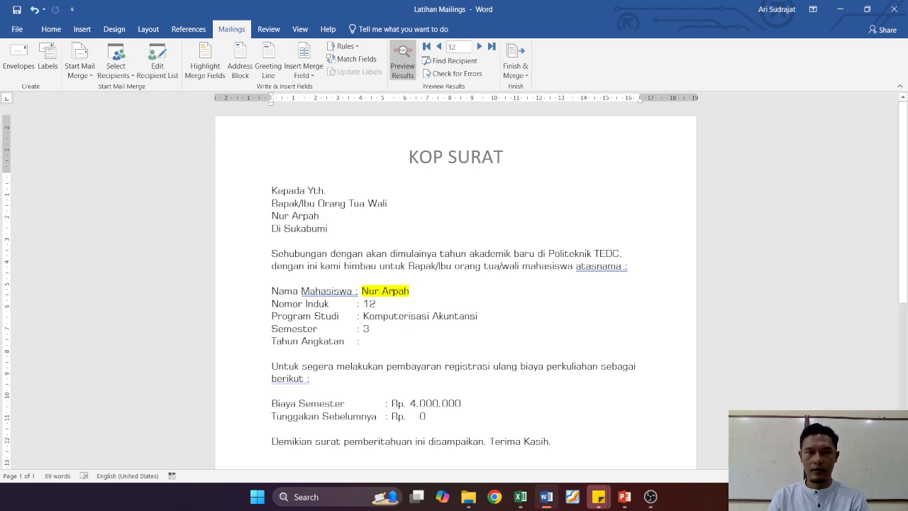
Step: Merge only the current record into a new document with Edit Individual Documents
{"action": "left_click", "coordinate": [525, 75]}
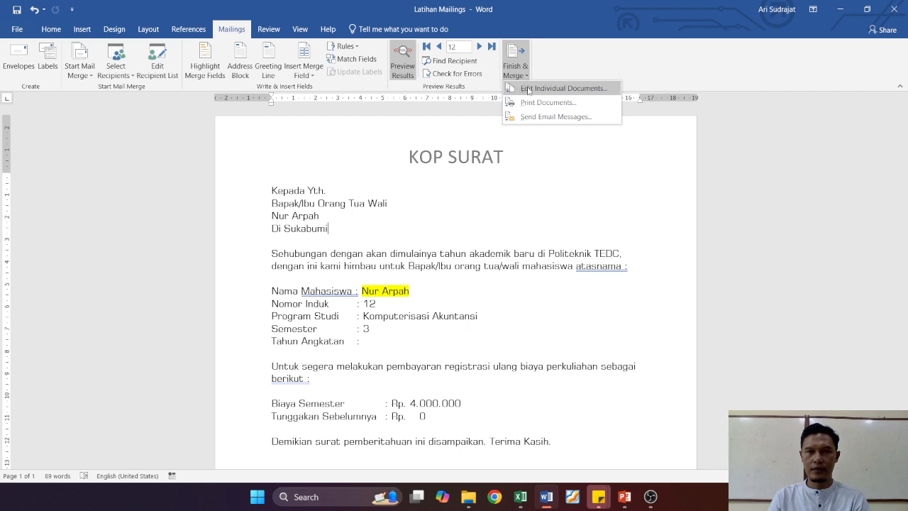
{"action": "left_click", "coordinate": [526, 88]}
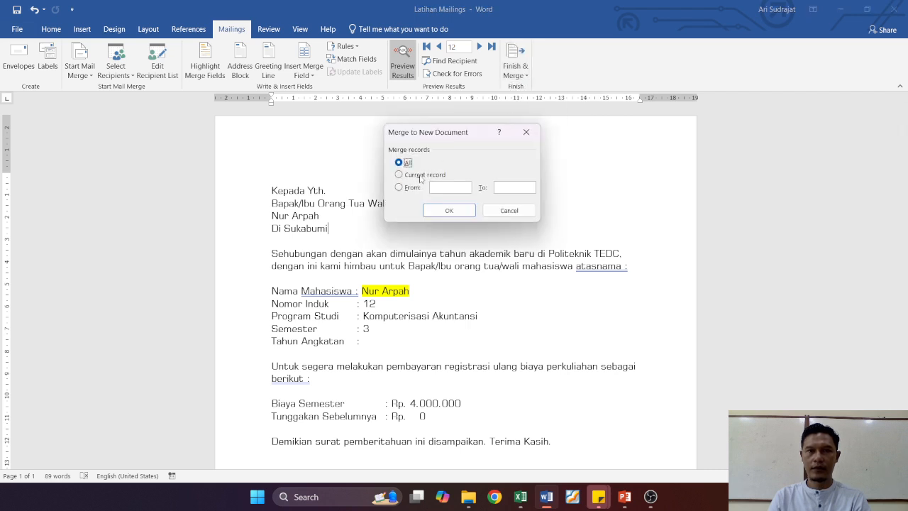
{"action": "left_click", "coordinate": [425, 175]}
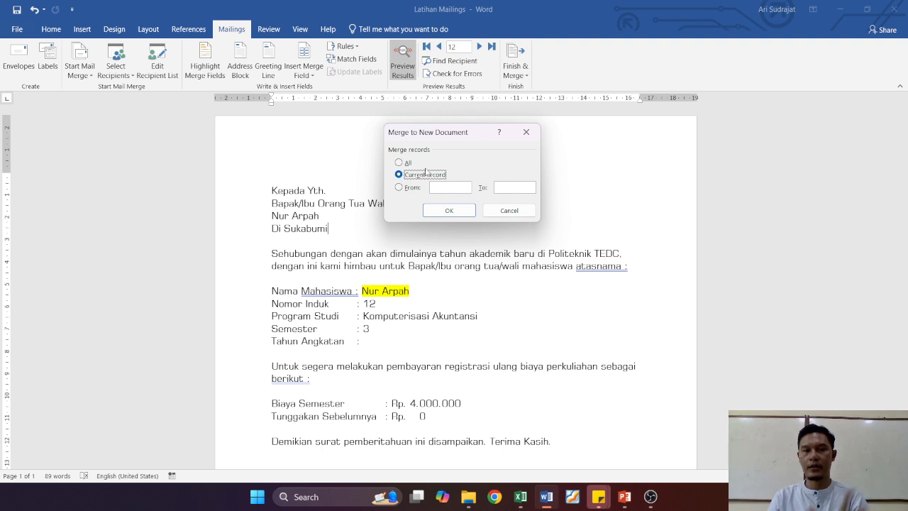
{"action": "left_click", "coordinate": [449, 210]}
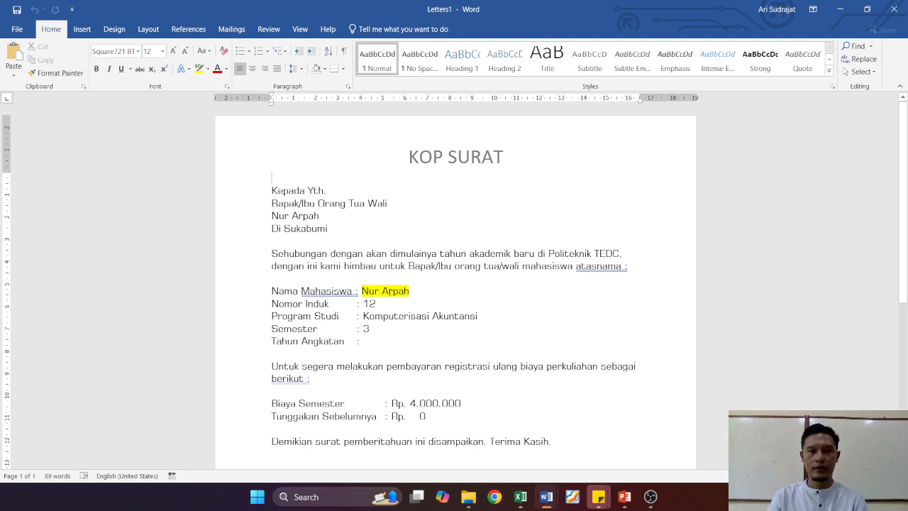
Step: Scroll through the merged letter to review its content
{"action": "scroll", "coordinate": [416, 284], "scroll_direction": "down", "scroll_amount": 5}
{"action": "scroll", "coordinate": [415, 283], "scroll_direction": "up", "scroll_amount": 5}
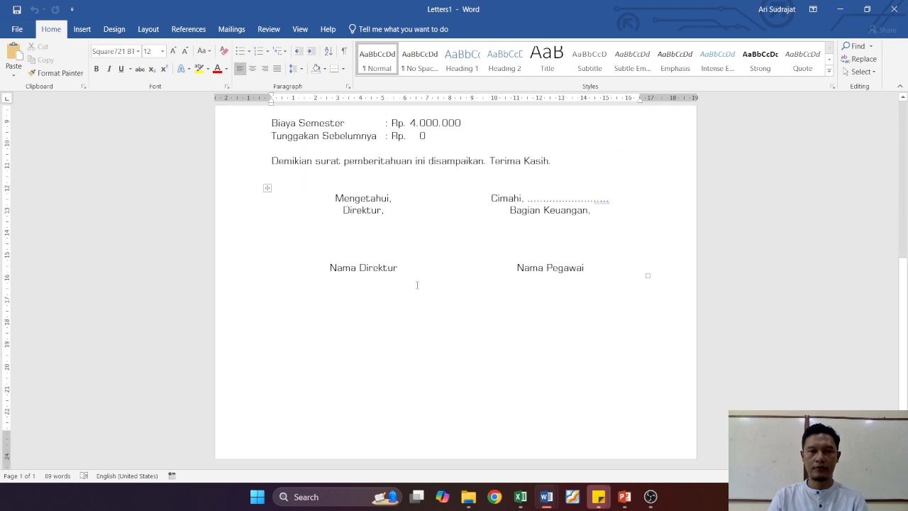
{"action": "left_click", "coordinate": [298, 189]}
{"action": "scroll", "coordinate": [383, 249], "scroll_direction": "down", "scroll_amount": 5}
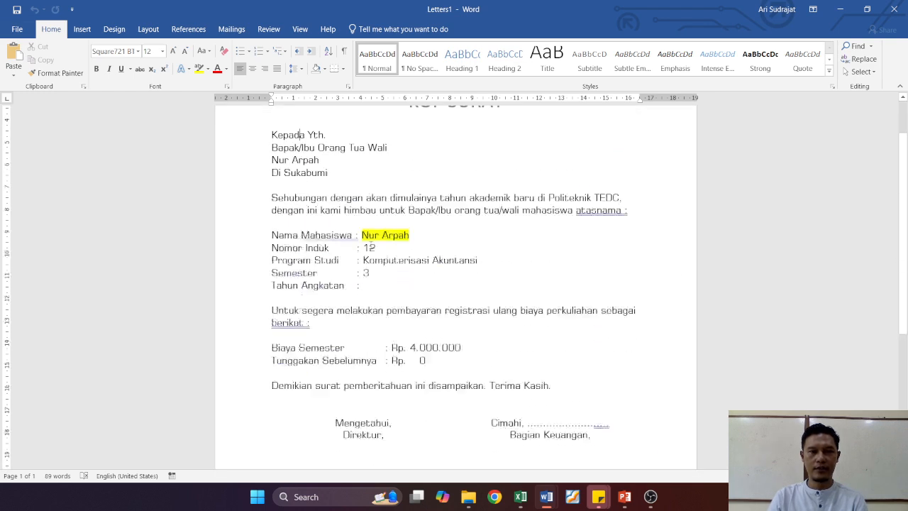
{"action": "scroll", "coordinate": [387, 252], "scroll_direction": "up", "scroll_amount": 4}
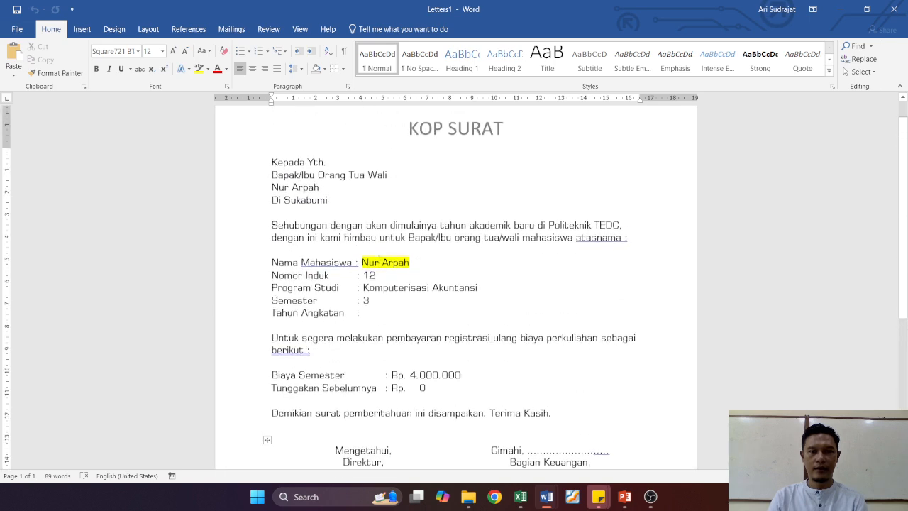
{"action": "left_click", "coordinate": [231, 29]}
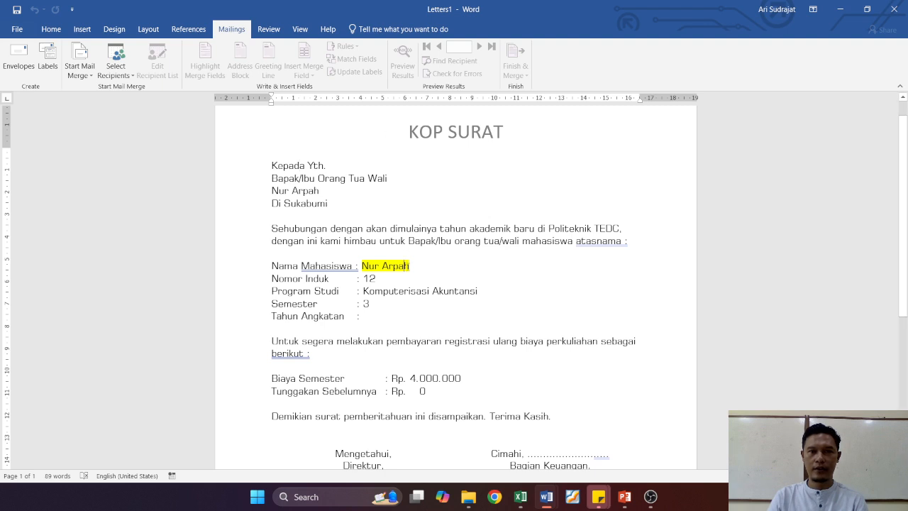
{"action": "scroll", "coordinate": [427, 271], "scroll_direction": "down", "scroll_amount": 3}
{"action": "left_click", "coordinate": [614, 387]}
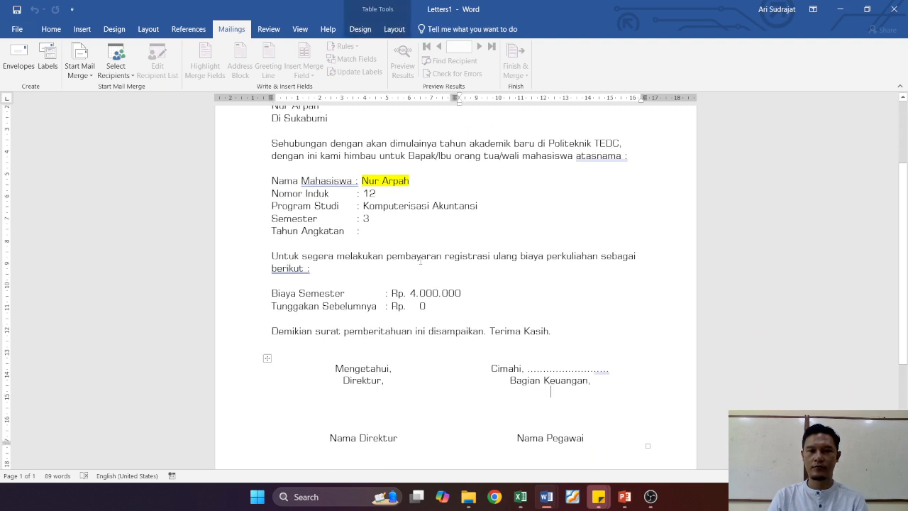
{"action": "scroll", "coordinate": [426, 264], "scroll_direction": "up", "scroll_amount": 3}
{"action": "scroll", "coordinate": [420, 260], "scroll_direction": "up", "scroll_amount": 1}
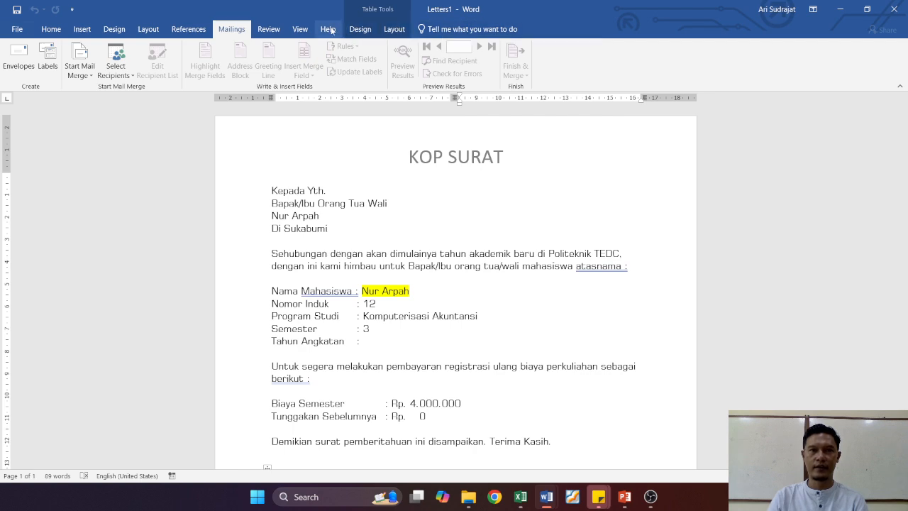
Step: Close the merged letter without saving
{"action": "left_click", "coordinate": [894, 8]}
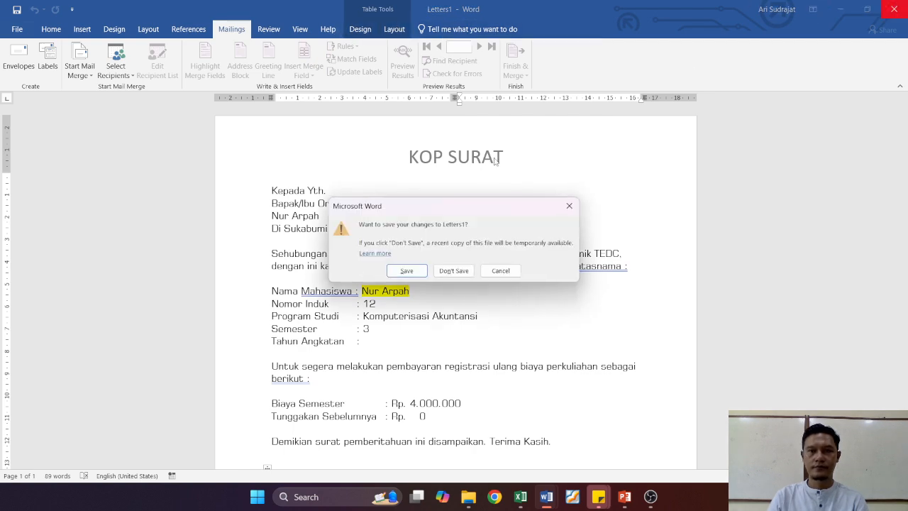
{"action": "left_click", "coordinate": [451, 269]}
Step: Merge recipient records 1 to 5 into a new document with Edit Individual Documents
{"action": "left_click", "coordinate": [515, 67]}
{"action": "left_click", "coordinate": [528, 88]}
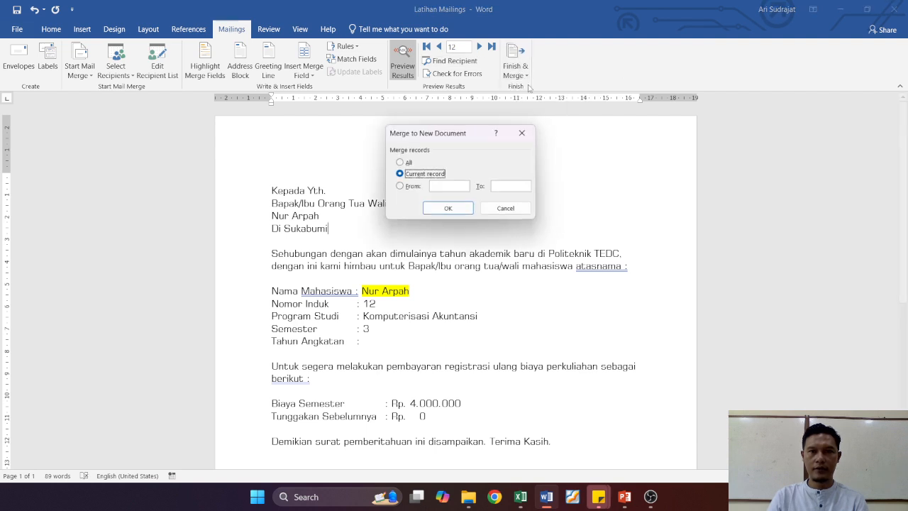
{"action": "left_click", "coordinate": [409, 164]}
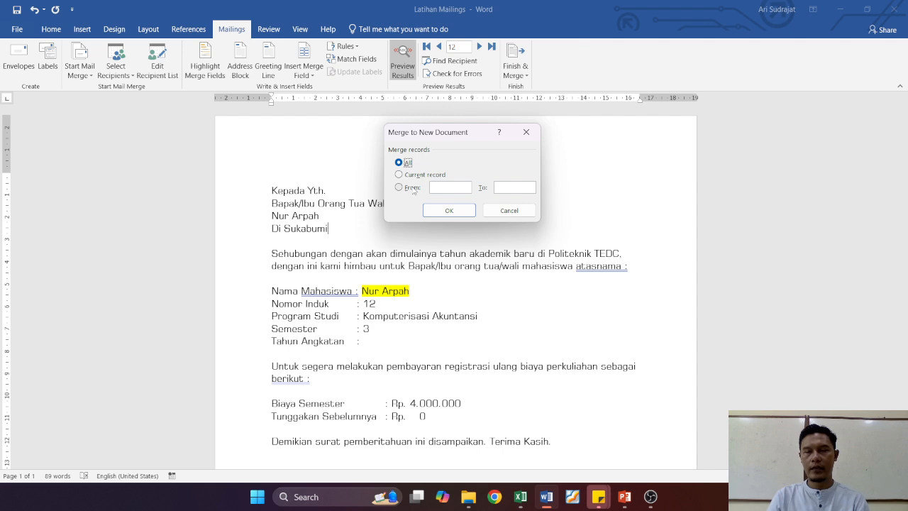
{"action": "left_click", "coordinate": [413, 188]}
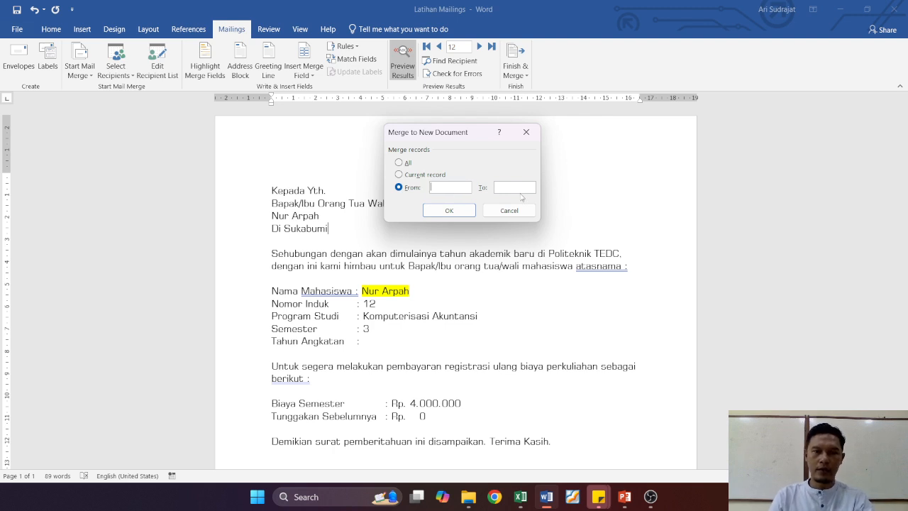
{"action": "type", "text": "1"}
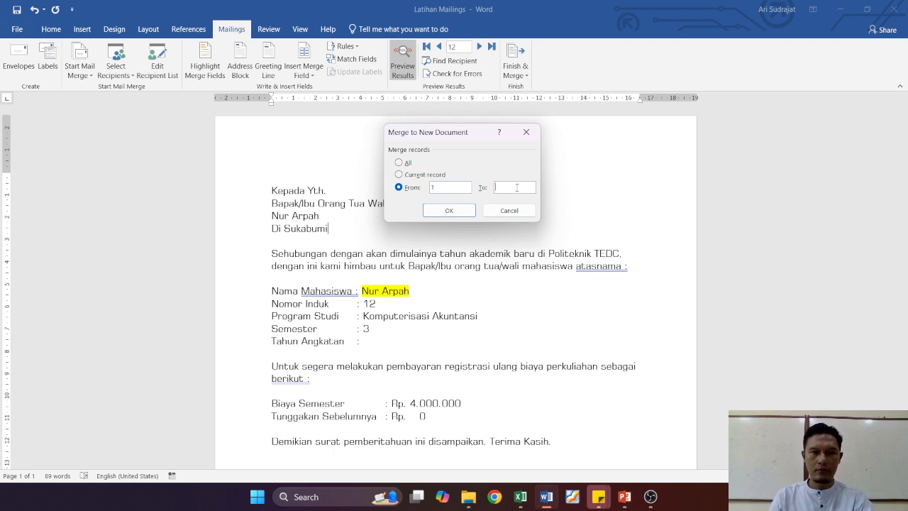
{"action": "type", "text": "5"}
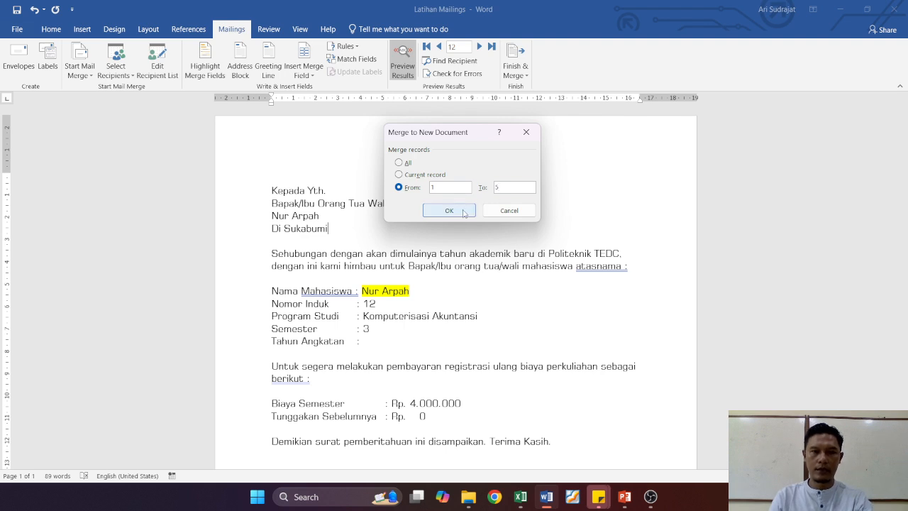
{"action": "left_click", "coordinate": [449, 211]}
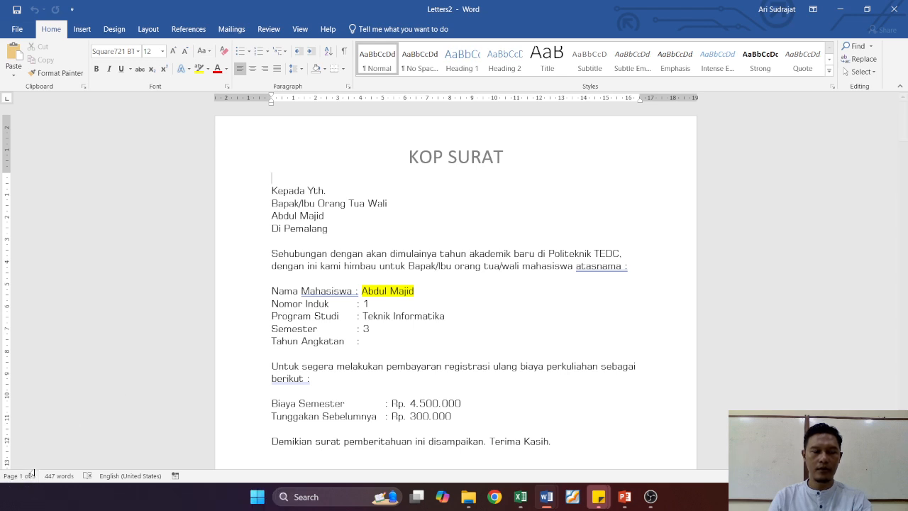
Step: Scroll through the five merged letters, then close the merged document without saving
{"action": "scroll", "coordinate": [496, 298], "scroll_direction": "down", "scroll_amount": 10}
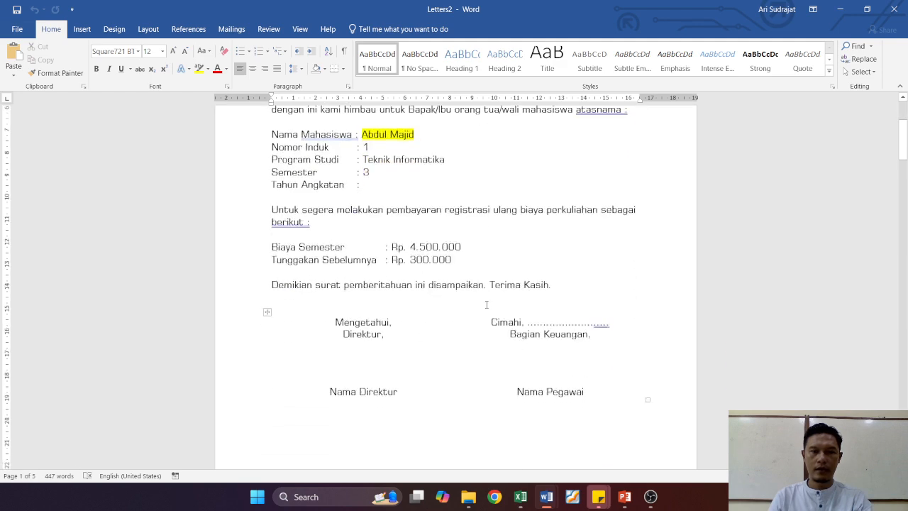
{"action": "scroll", "coordinate": [486, 306], "scroll_direction": "down", "scroll_amount": 20}
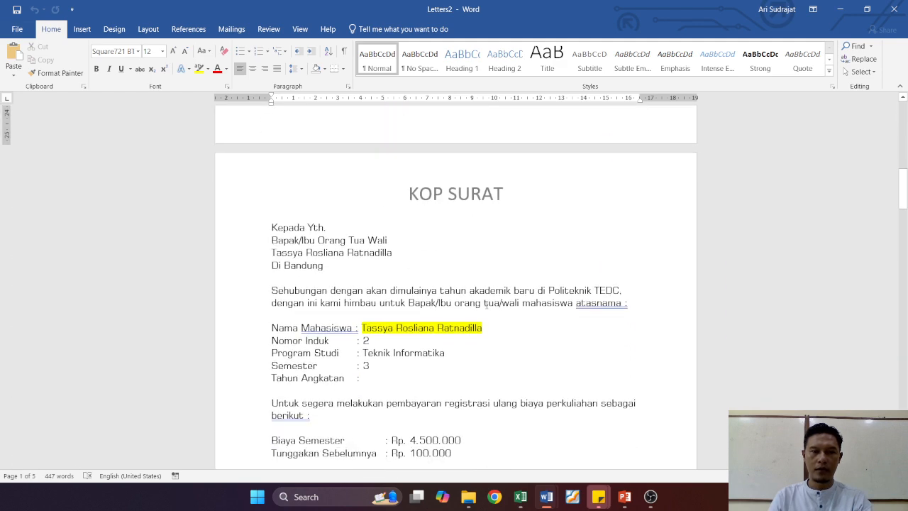
{"action": "scroll", "coordinate": [484, 304], "scroll_direction": "down", "scroll_amount": 20}
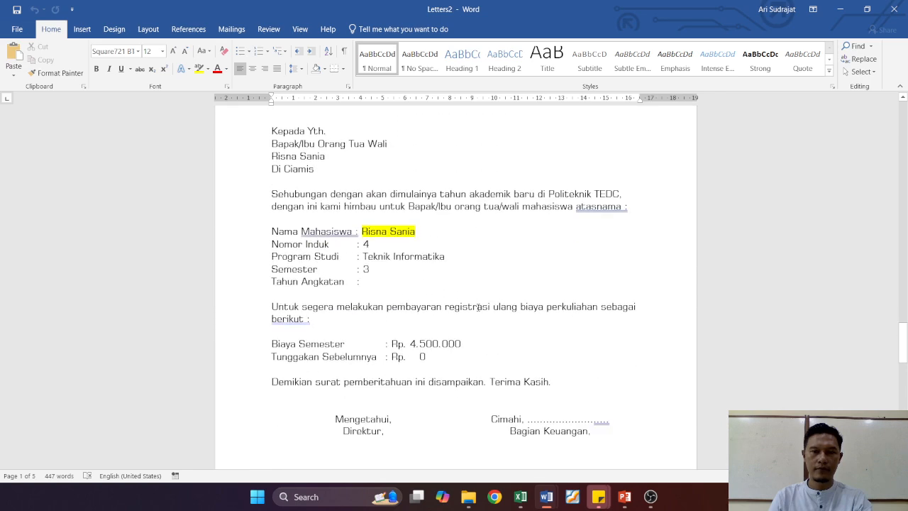
{"action": "scroll", "coordinate": [478, 308], "scroll_direction": "up", "scroll_amount": 7}
{"action": "scroll", "coordinate": [477, 308], "scroll_direction": "down", "scroll_amount": 8}
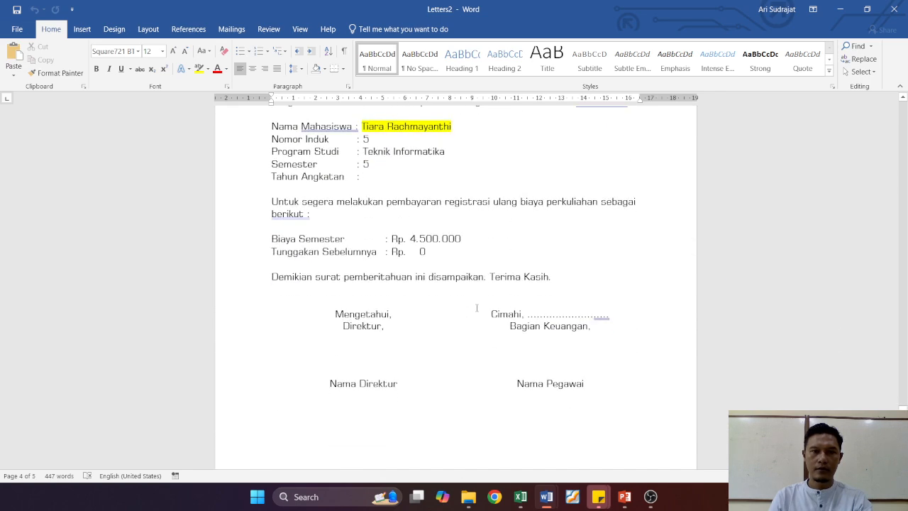
{"action": "scroll", "coordinate": [477, 307], "scroll_direction": "up", "scroll_amount": 5}
{"action": "scroll", "coordinate": [476, 221], "scroll_direction": "up", "scroll_amount": 3}
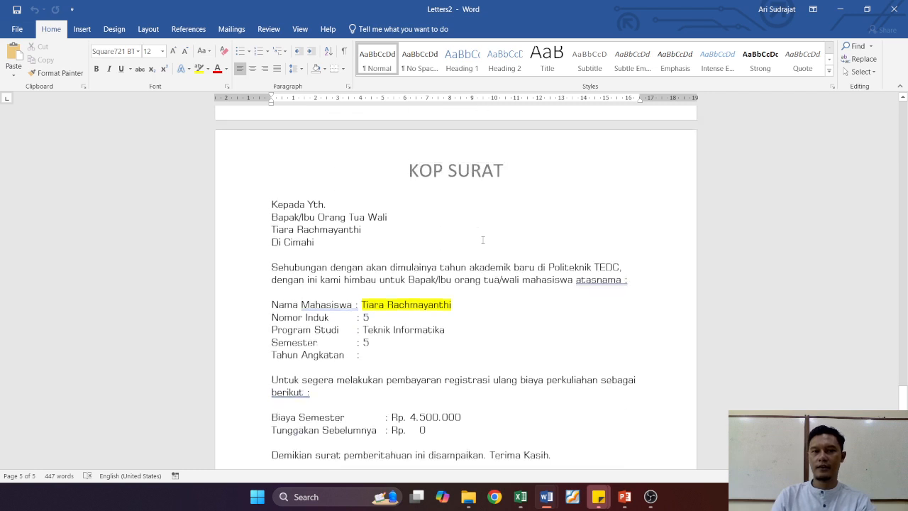
{"action": "left_click", "coordinate": [894, 9]}
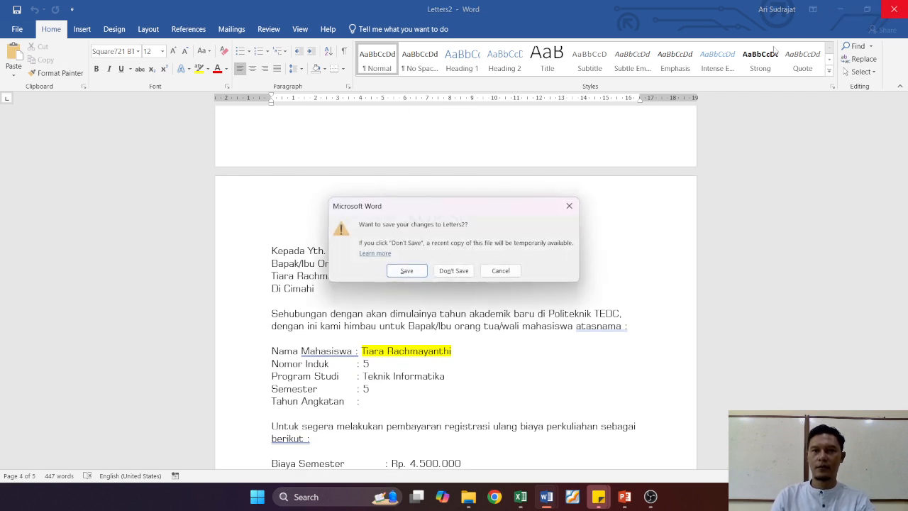
{"action": "left_click", "coordinate": [453, 271]}
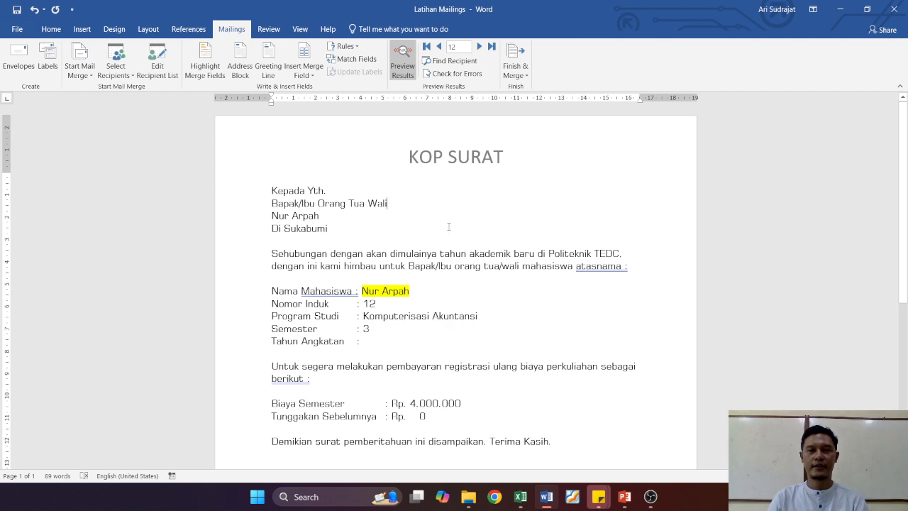
{"action": "left_click", "coordinate": [518, 74]}
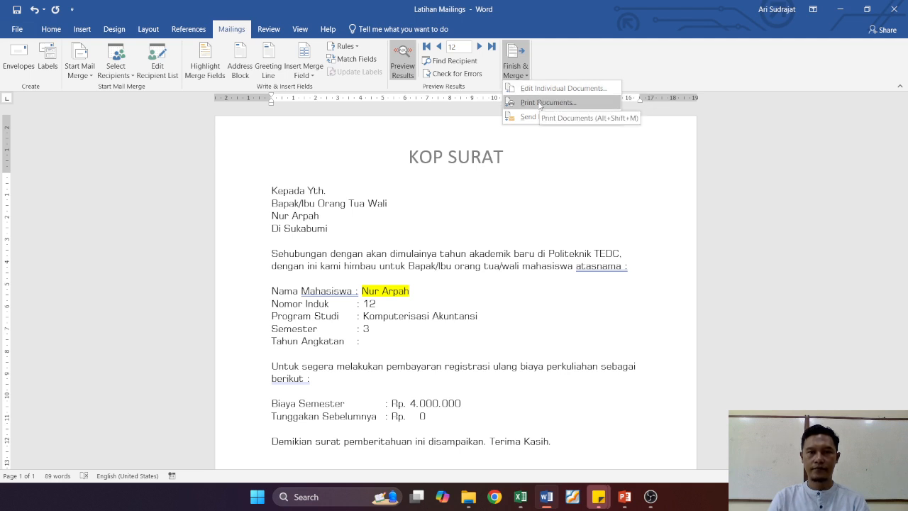
{"action": "left_click", "coordinate": [540, 104]}
{"action": "left_click_drag", "start_coordinate": [466, 190], "coordinate": [458, 152]}
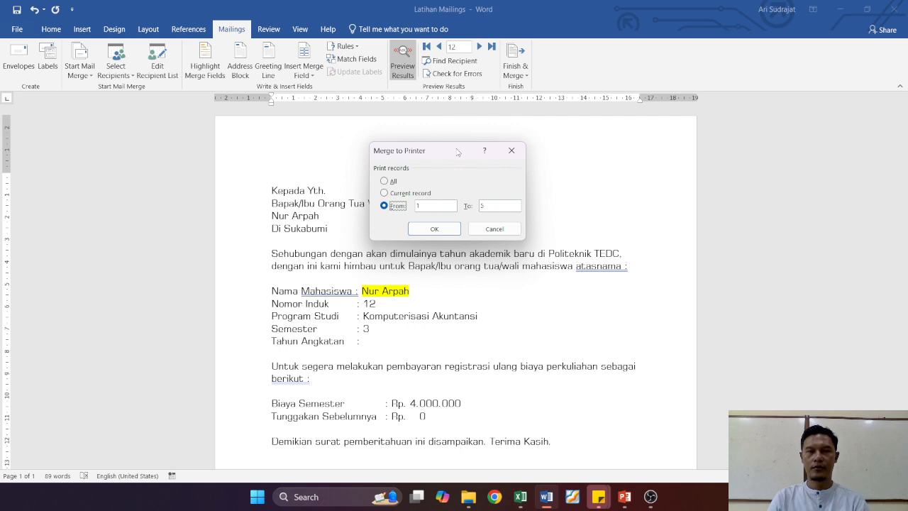
{"action": "left_click", "coordinate": [490, 229]}
Step: Open the Print page to examine the print settings and preview
{"action": "left_click", "coordinate": [14, 29]}
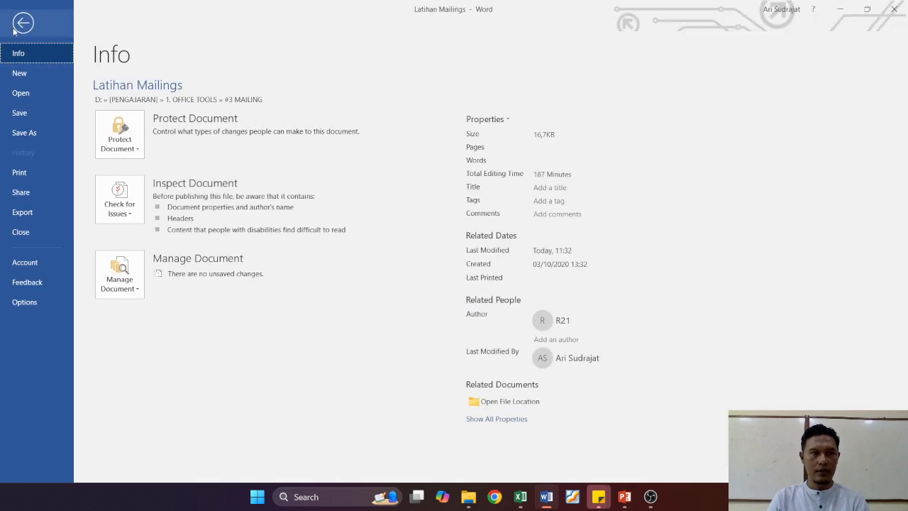
{"action": "left_click", "coordinate": [33, 173]}
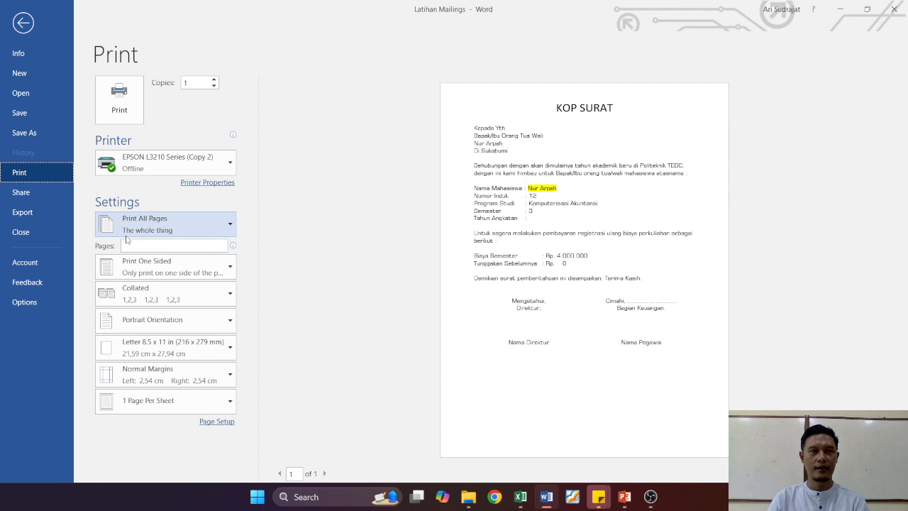
{"action": "left_click", "coordinate": [22, 23]}
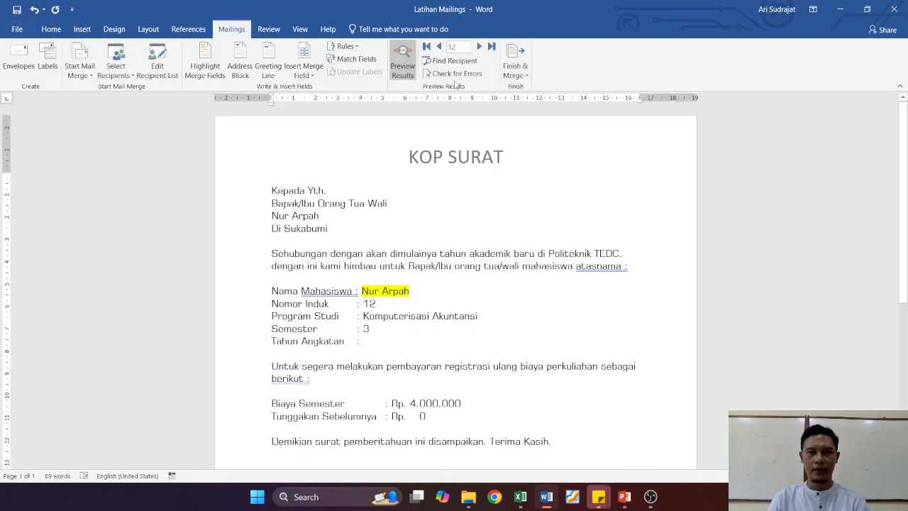
{"action": "left_click", "coordinate": [516, 70]}
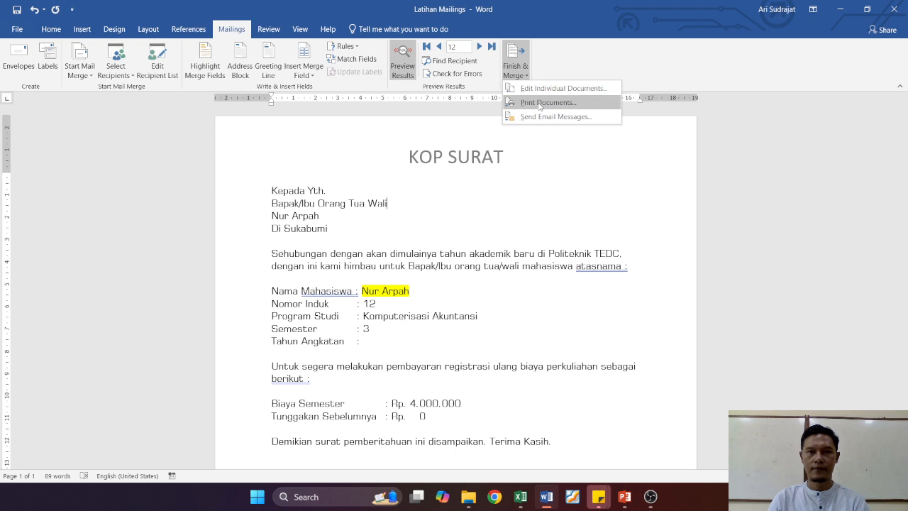
{"action": "left_click", "coordinate": [542, 105]}
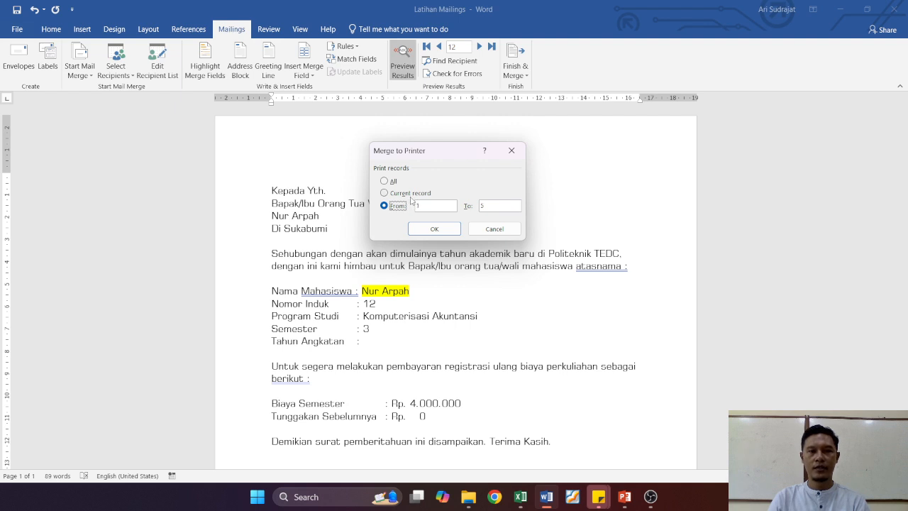
{"action": "left_click", "coordinate": [393, 182]}
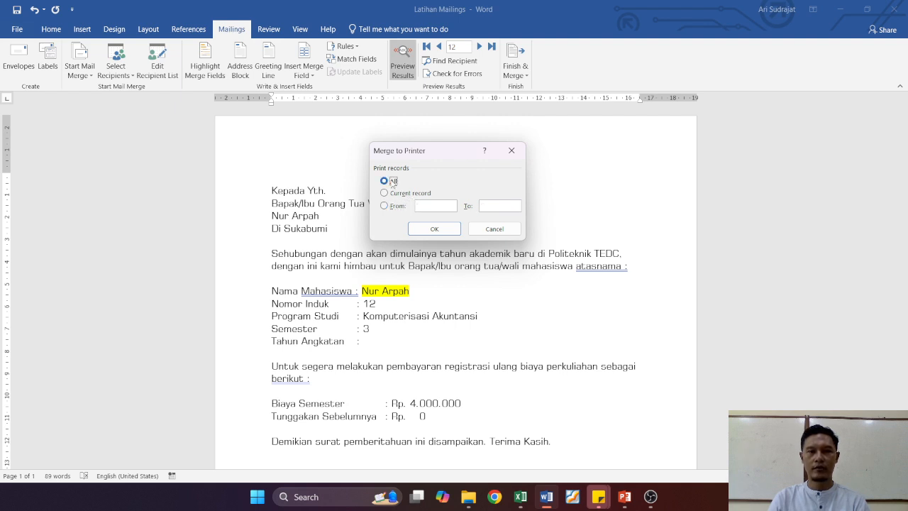
{"action": "left_click", "coordinate": [434, 230]}
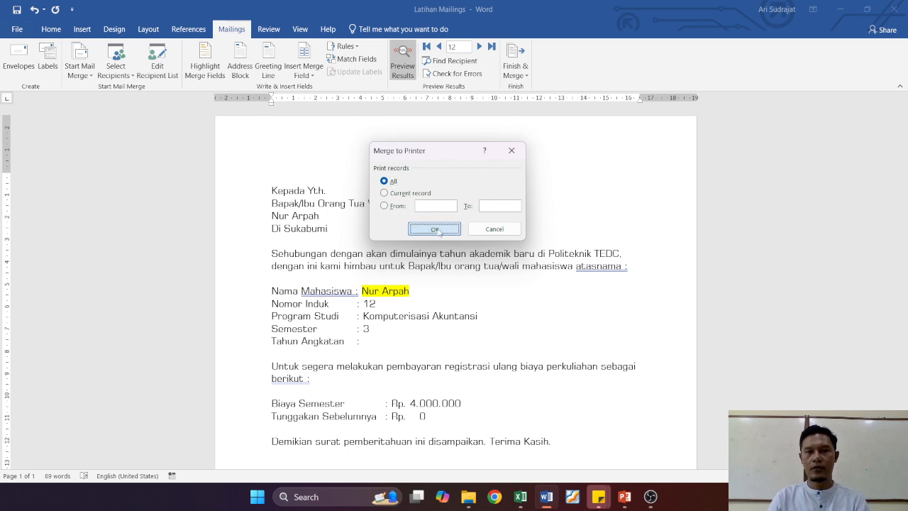
{"action": "left_click_drag", "start_coordinate": [364, 113], "coordinate": [337, 133]}
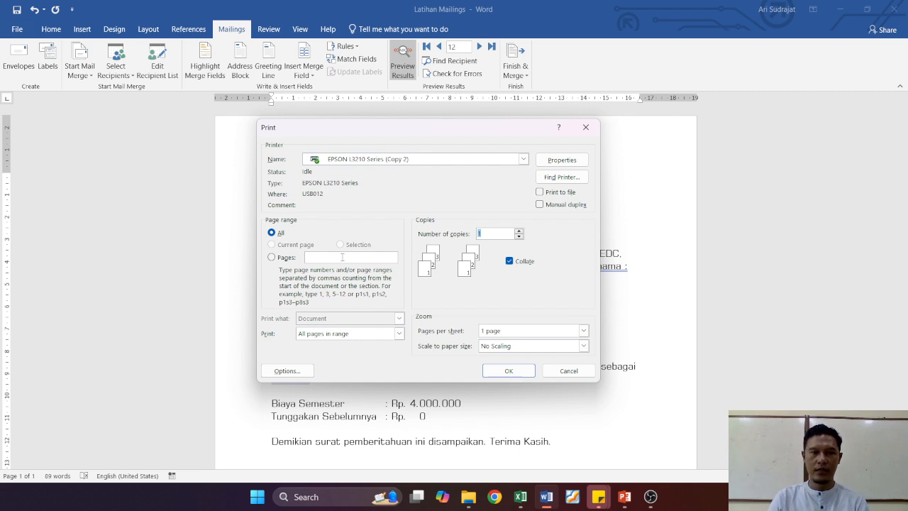
{"action": "type", "text": "1"}
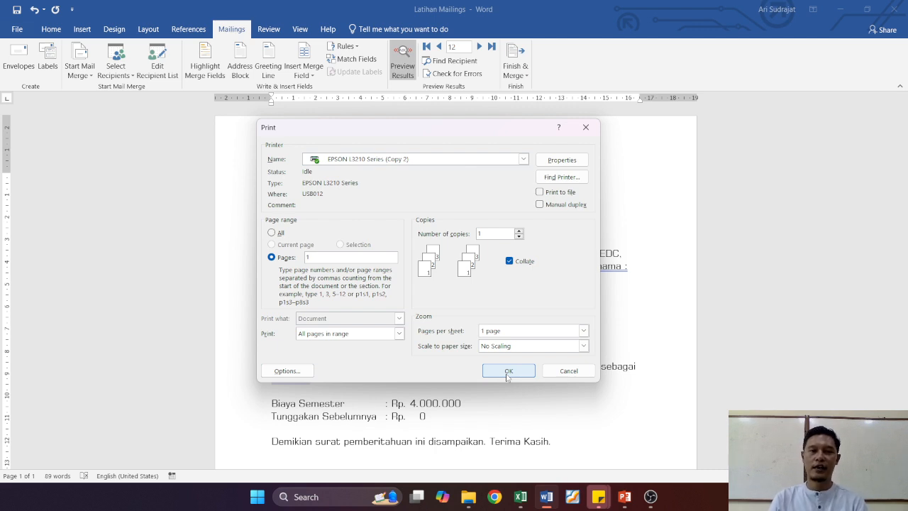
{"action": "left_click", "coordinate": [588, 371]}
{"action": "left_click", "coordinate": [525, 75]}
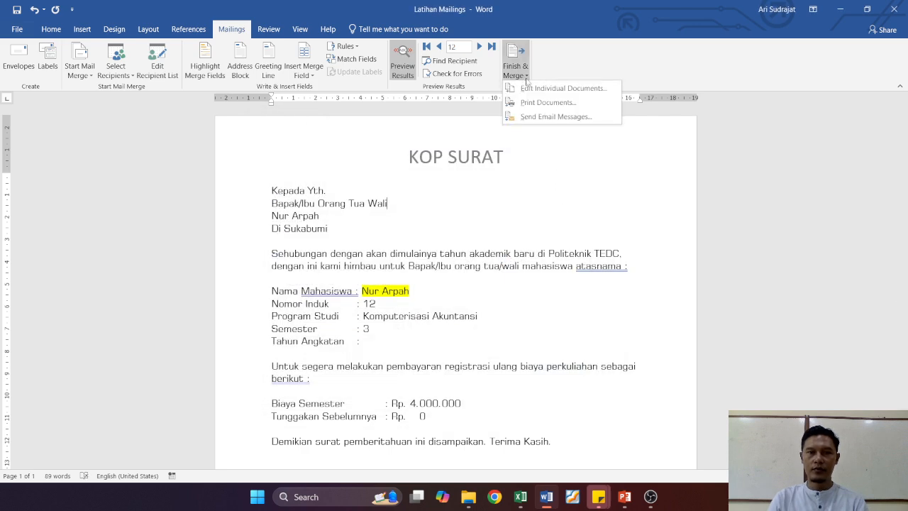
{"action": "left_click", "coordinate": [539, 102]}
{"action": "left_click", "coordinate": [488, 205]}
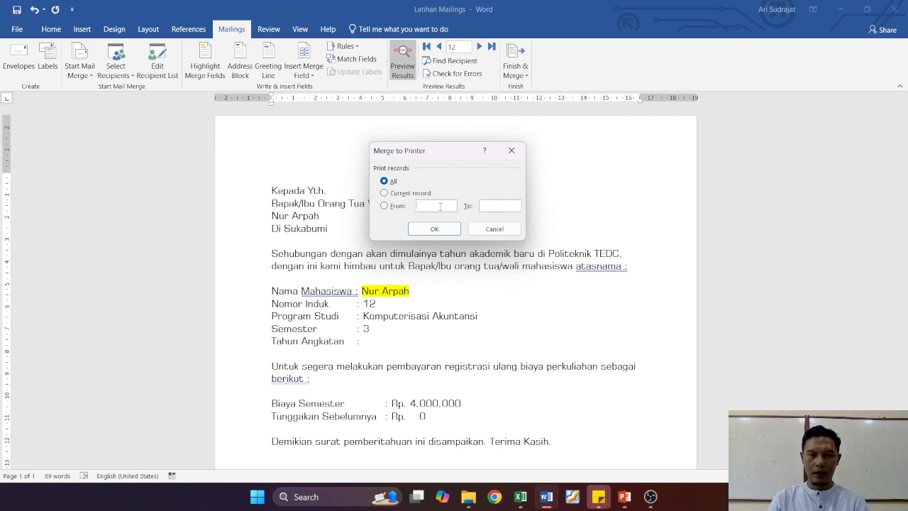
{"action": "left_click", "coordinate": [495, 233]}
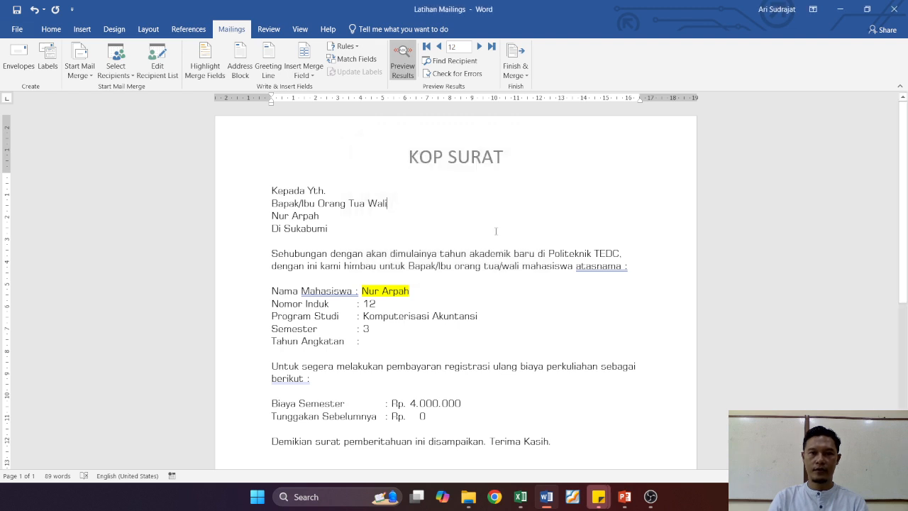
Step: Merge all recipient records into a new document with Edit Individual Documents
{"action": "left_click", "coordinate": [520, 76]}
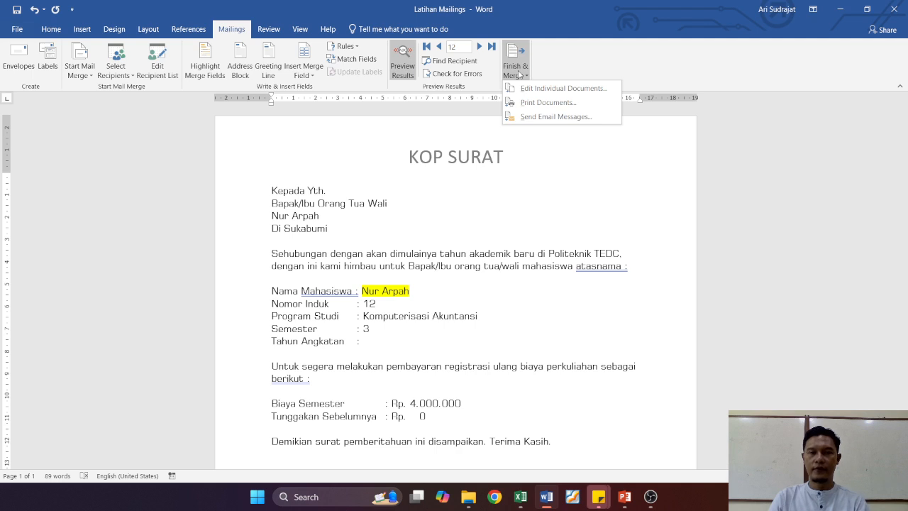
{"action": "left_click", "coordinate": [550, 90]}
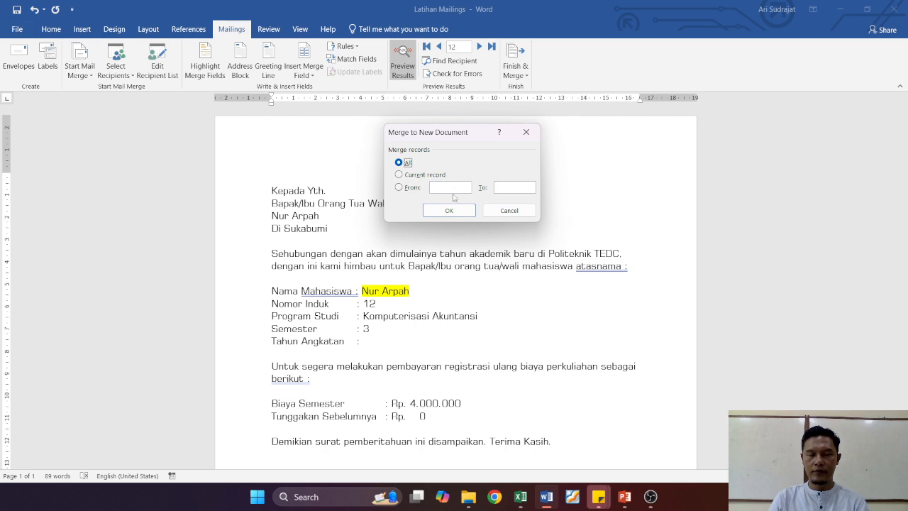
{"action": "left_click", "coordinate": [447, 213]}
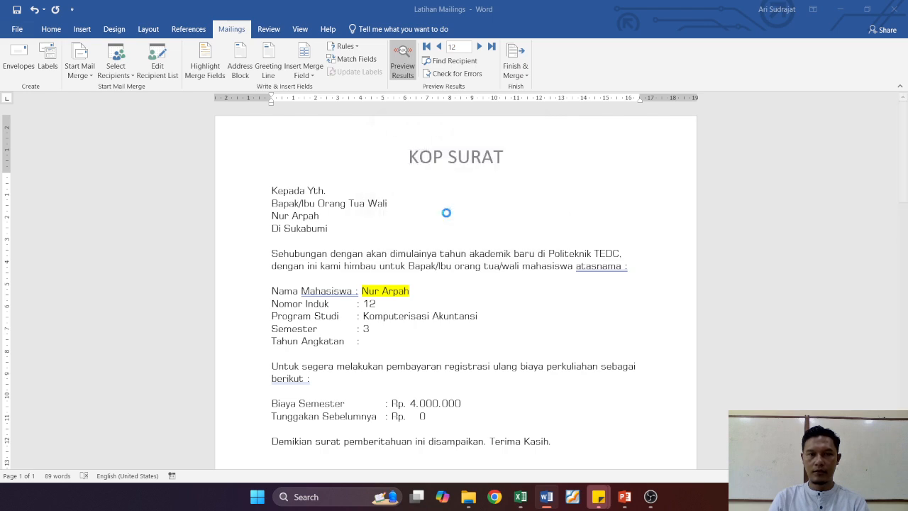
{"action": "scroll", "coordinate": [459, 210], "scroll_direction": "down", "scroll_amount": 10}
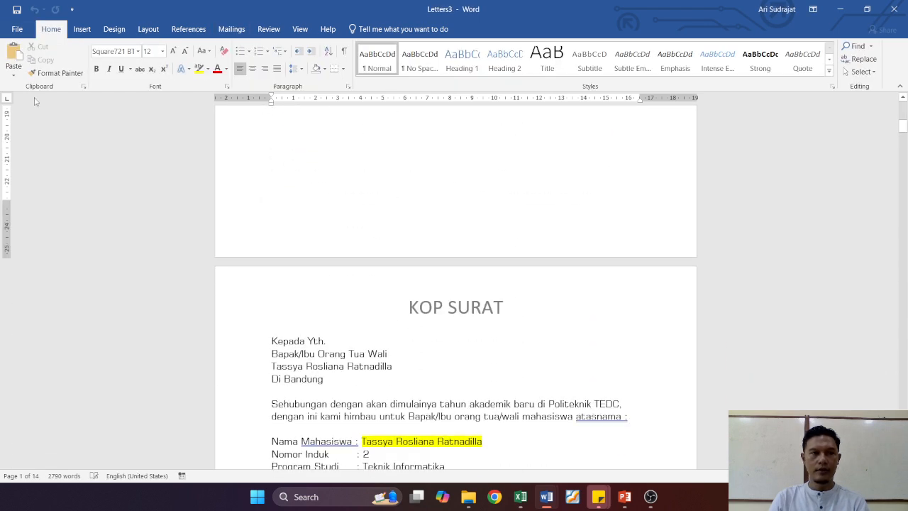
Step: Export the merged letters as a PDF into the Documents folder
{"action": "left_click", "coordinate": [16, 29]}
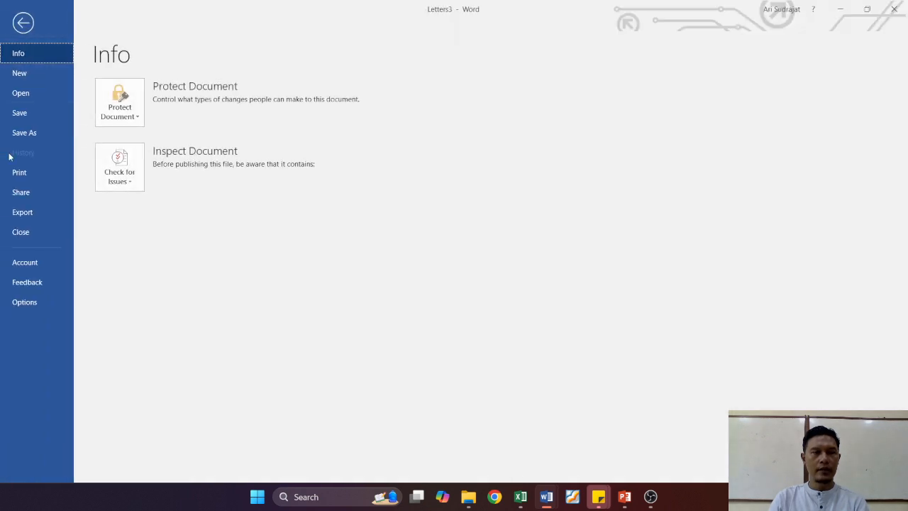
{"action": "left_click", "coordinate": [14, 212]}
{"action": "left_click", "coordinate": [317, 161]}
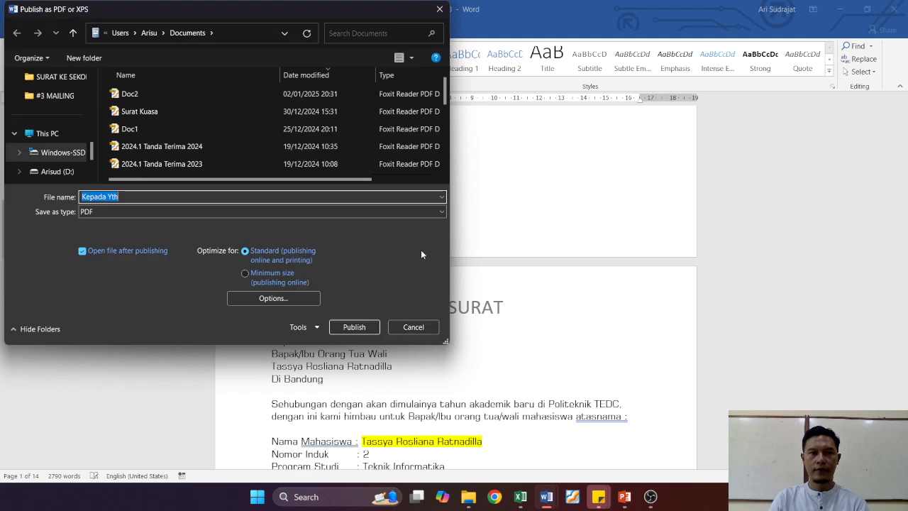
{"action": "left_click", "coordinate": [349, 328]}
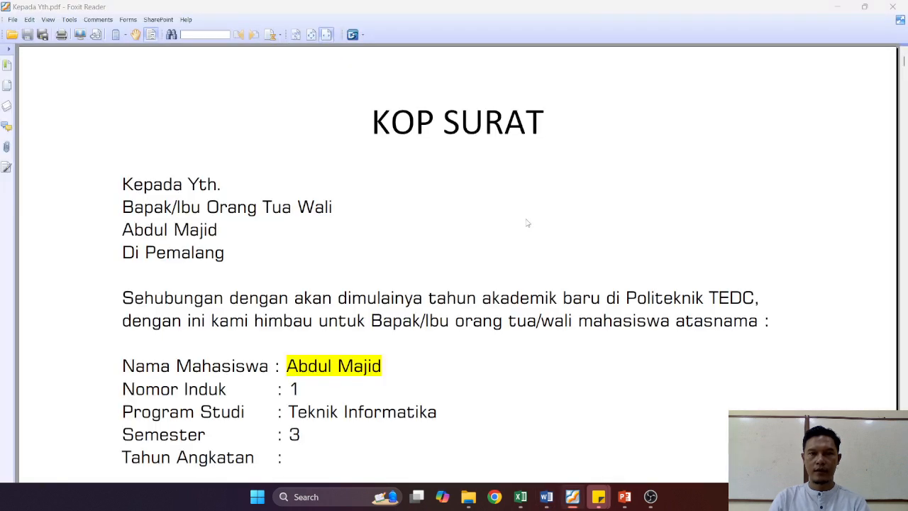
Step: Scroll through the published PDF, close it, and review the merged letters in Word
{"action": "scroll", "coordinate": [526, 223], "scroll_direction": "down", "scroll_amount": 5}
{"action": "scroll", "coordinate": [526, 223], "scroll_direction": "down", "scroll_amount": 15}
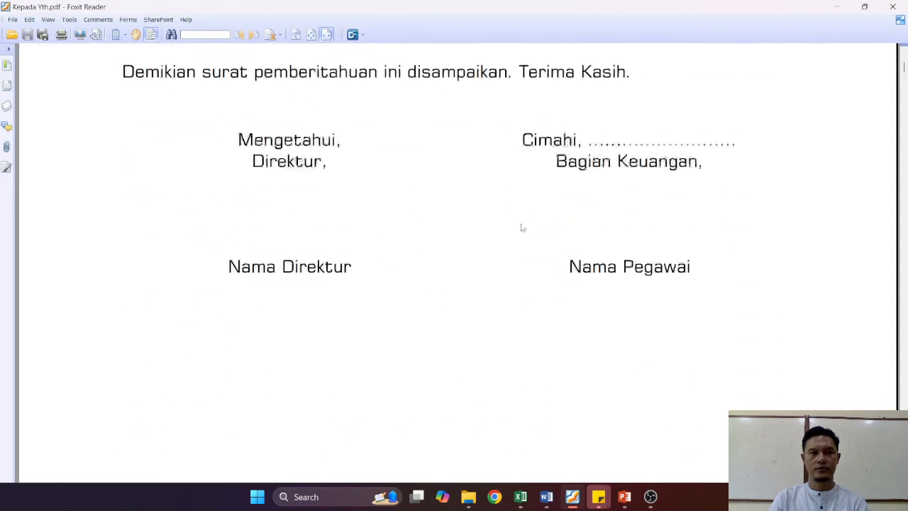
{"action": "scroll", "coordinate": [516, 232], "scroll_direction": "down", "scroll_amount": 3}
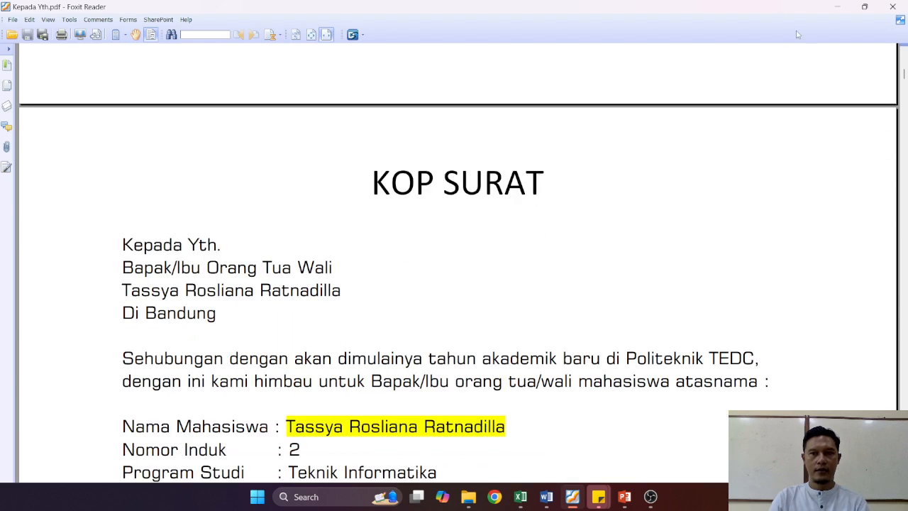
{"action": "left_click", "coordinate": [896, 8]}
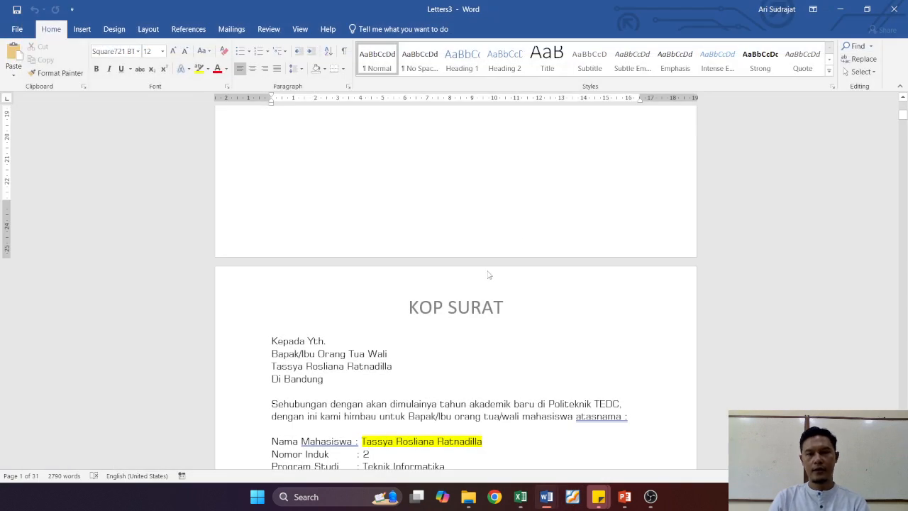
{"action": "scroll", "coordinate": [488, 270], "scroll_direction": "up", "scroll_amount": 2}
{"action": "scroll", "coordinate": [488, 270], "scroll_direction": "up", "scroll_amount": 8}
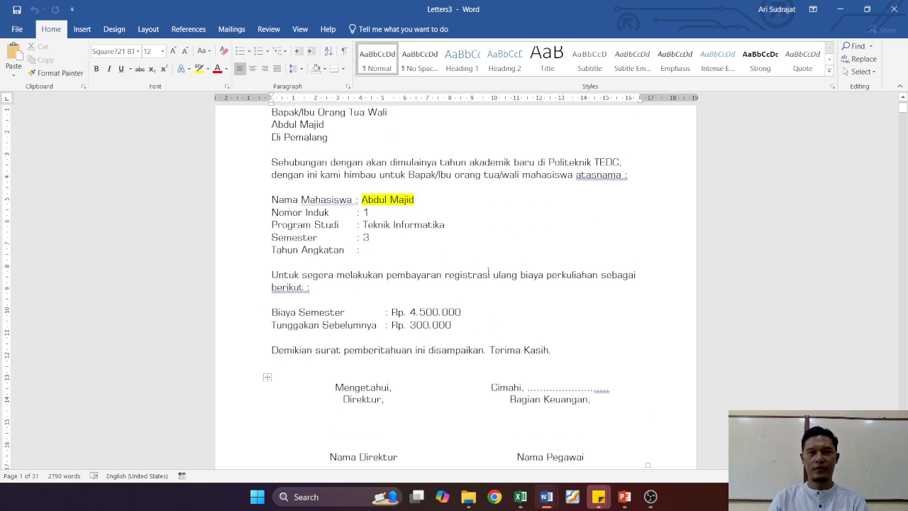